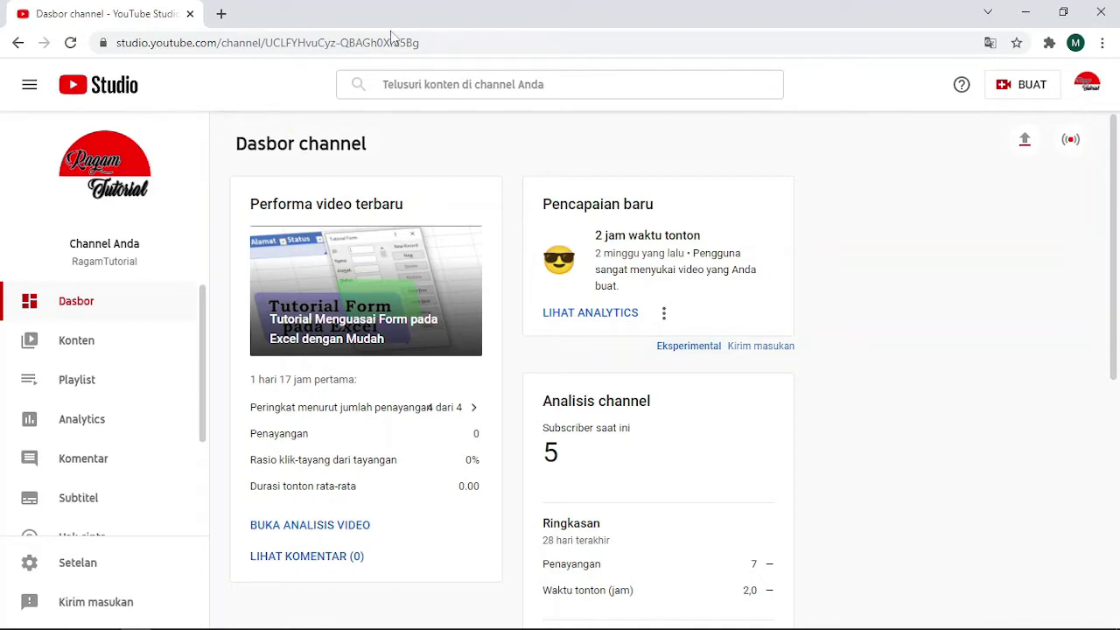
Step: Start a new video upload with the file tutorial_youtuber_pemula from the Desktop folder
left_click(1028, 94)
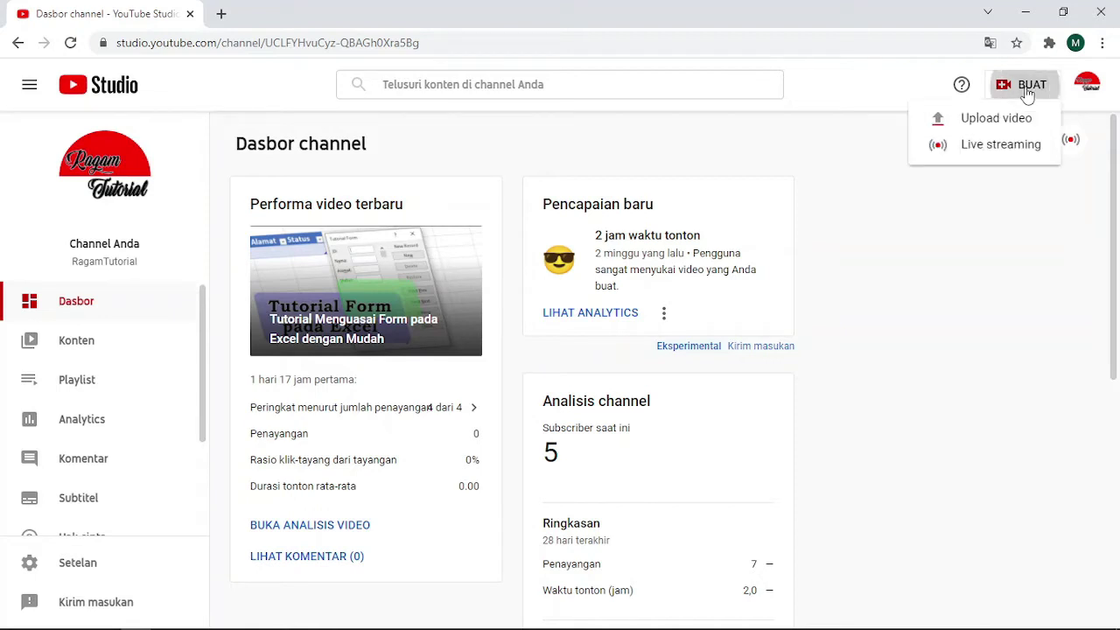
left_click(980, 117)
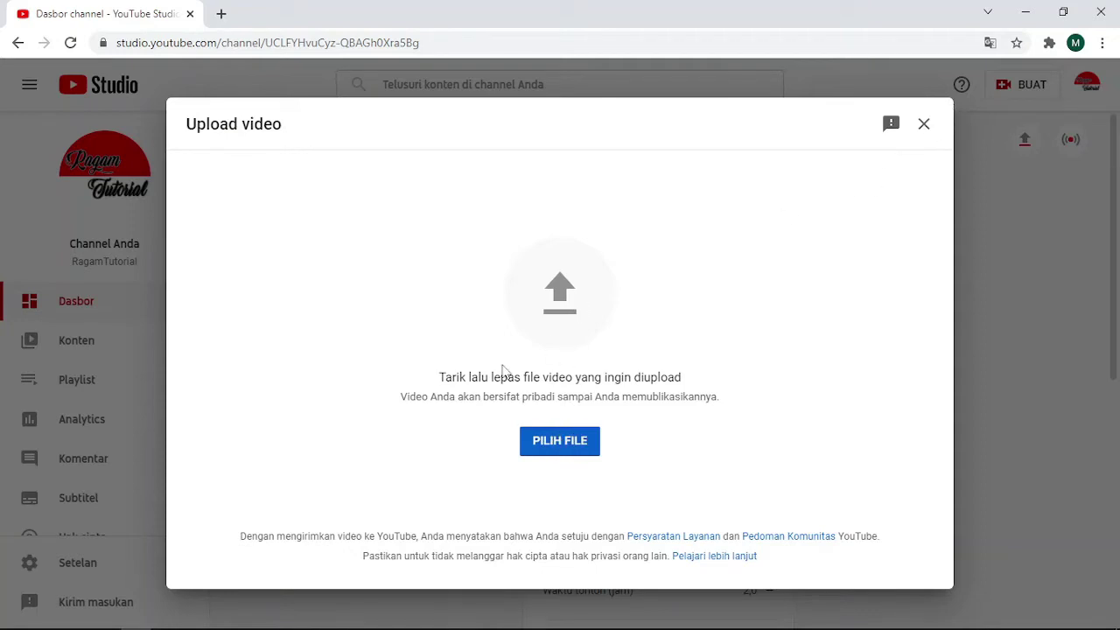
left_click(558, 441)
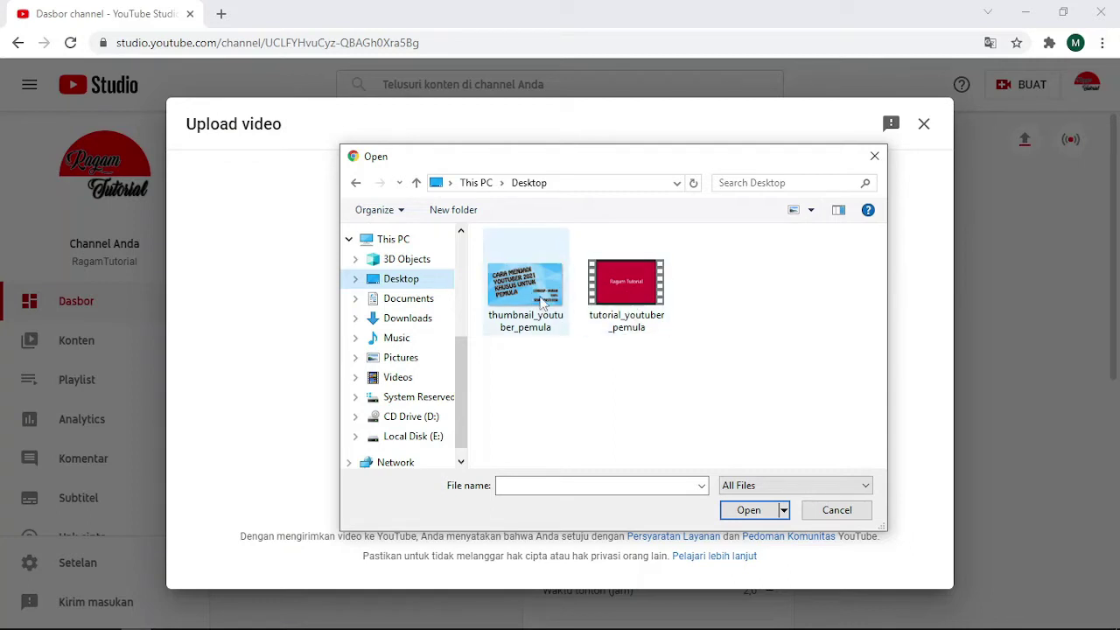
left_click(617, 300)
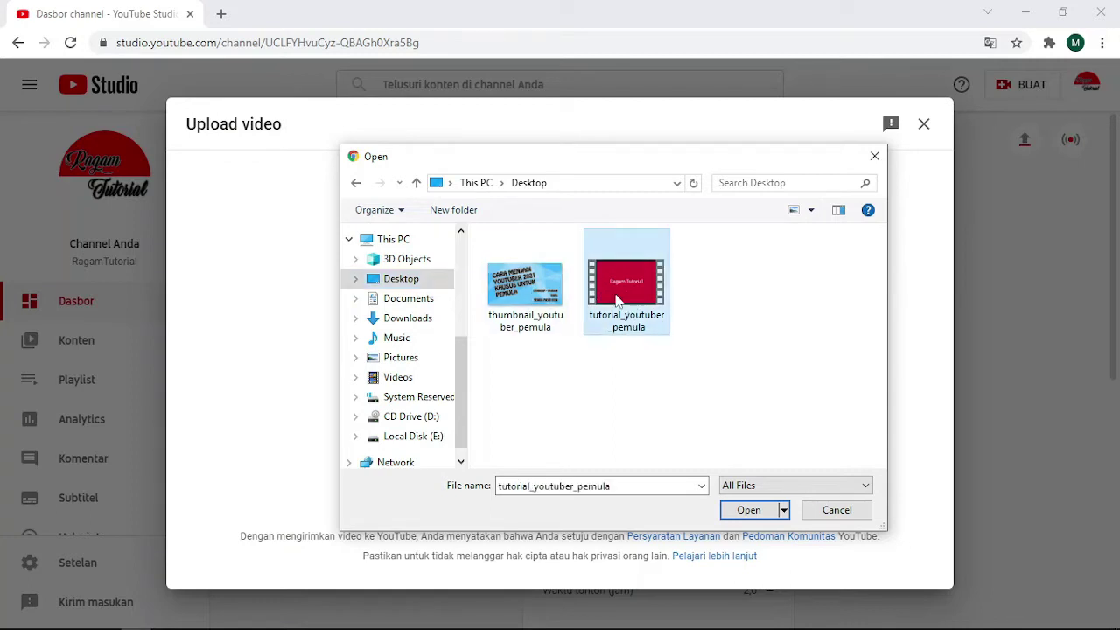
left_click(754, 516)
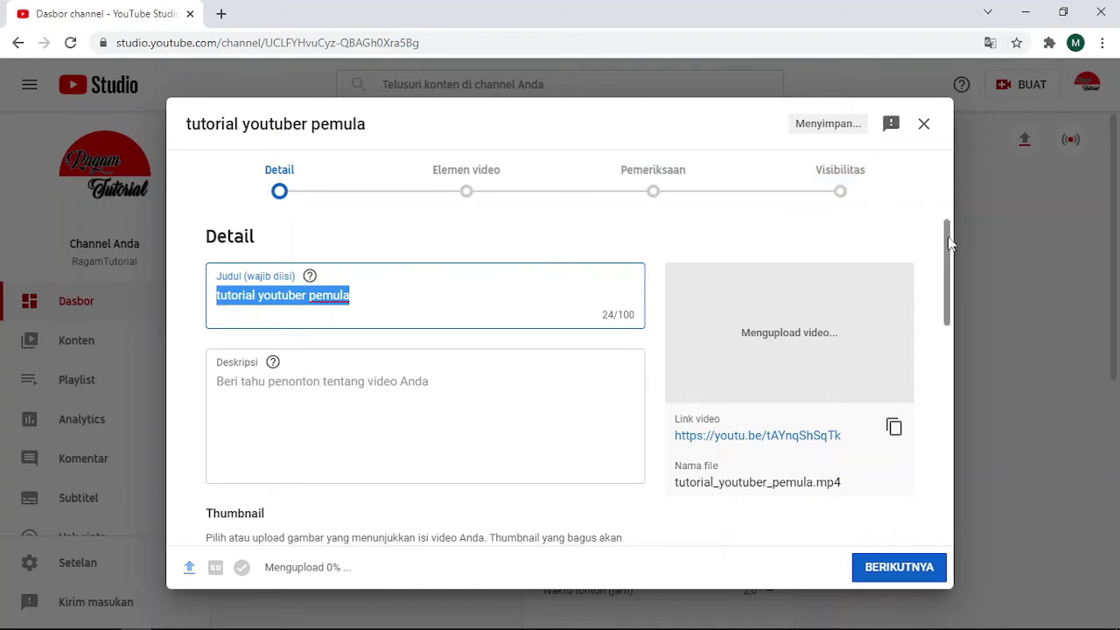
Step: Extend the video title to "tutorial youtuber pemula 2021 - lengkap dan mudah 100% pasti semua bisa"
left_click(368, 299)
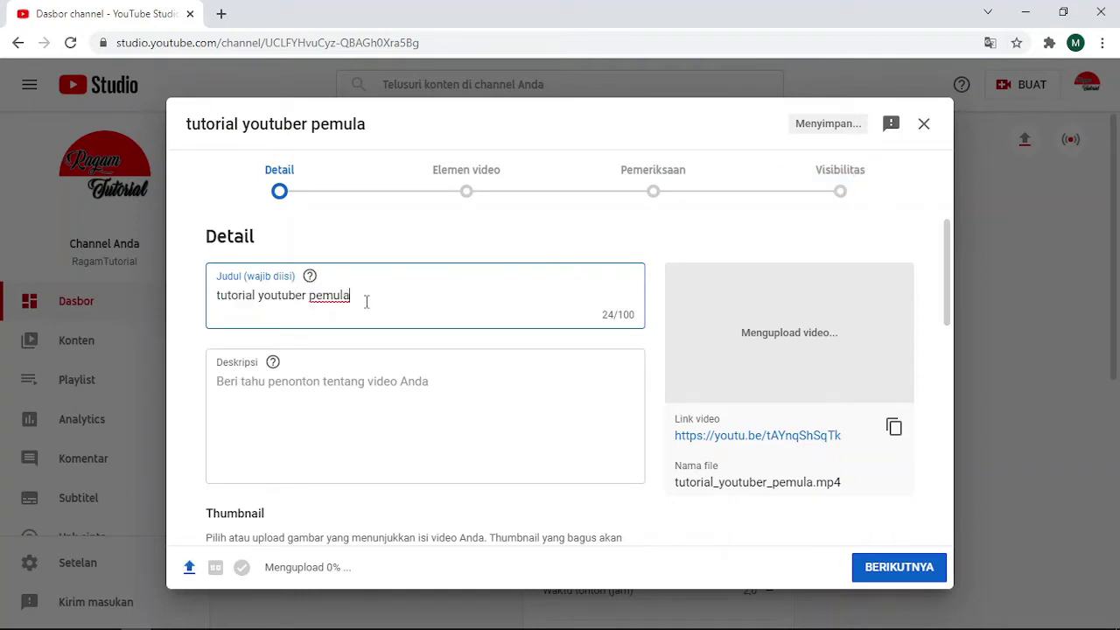
mouse_move(310, 278)
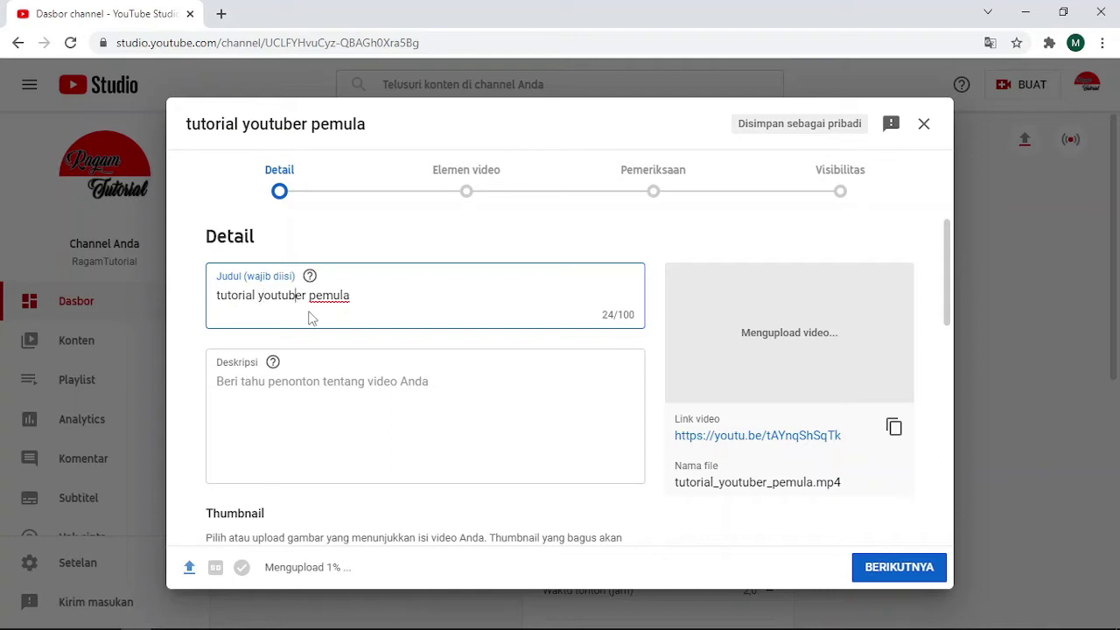
type("20")
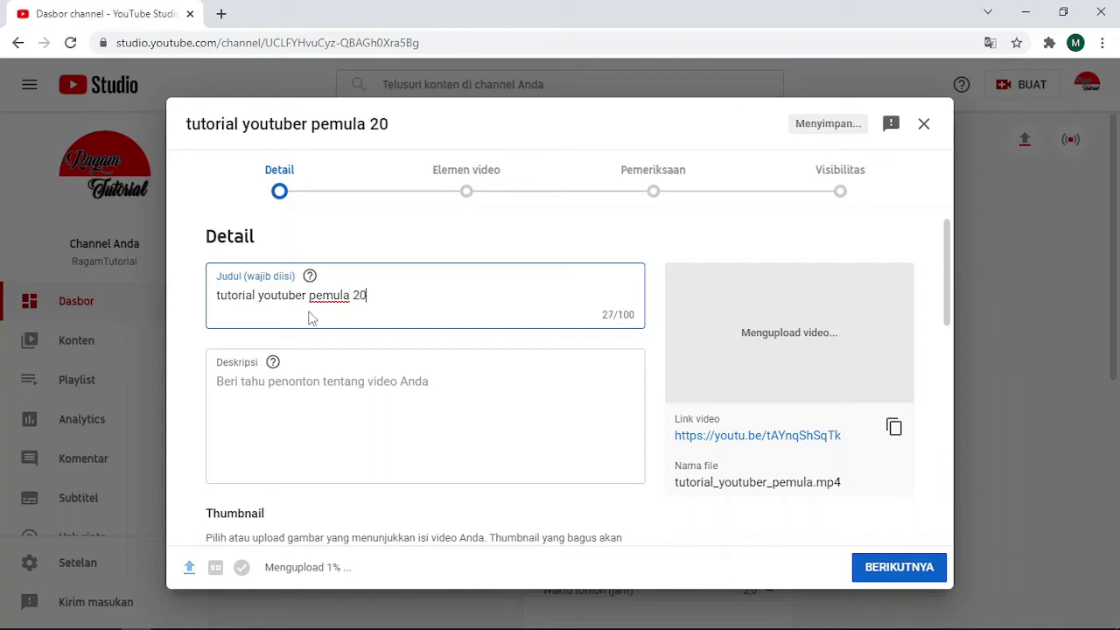
type("21")
type("- lengkap ")
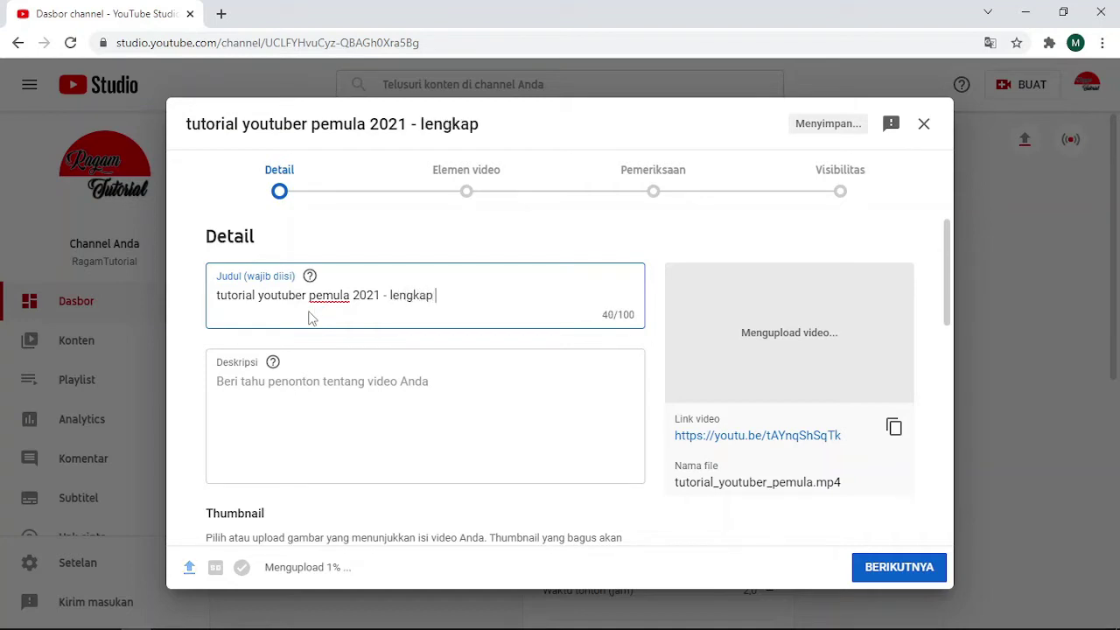
type("dan muda")
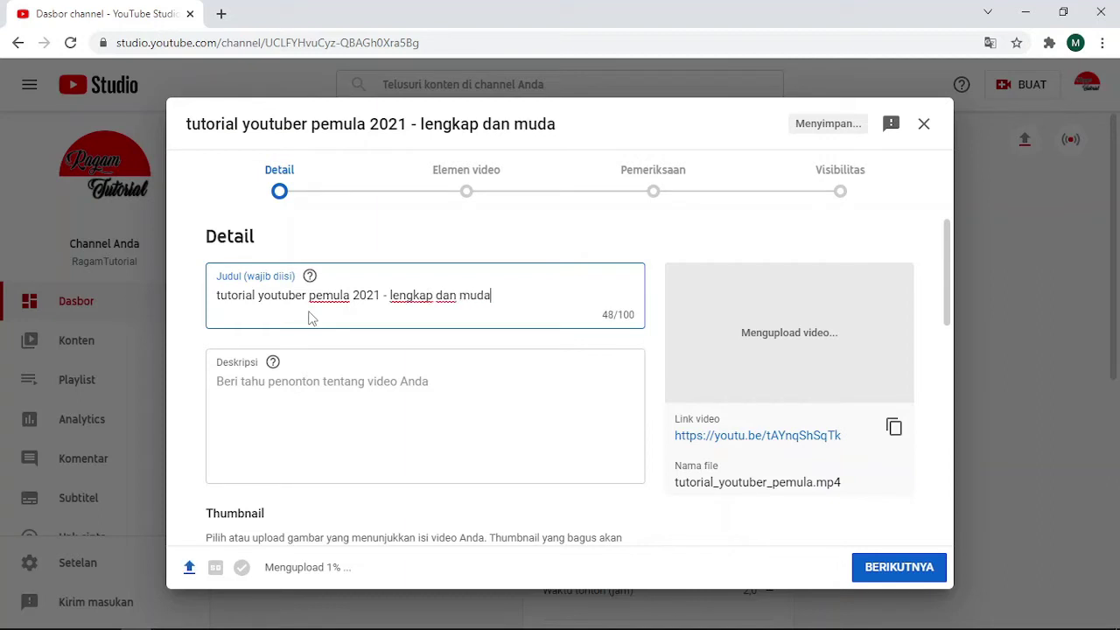
type("h 100")
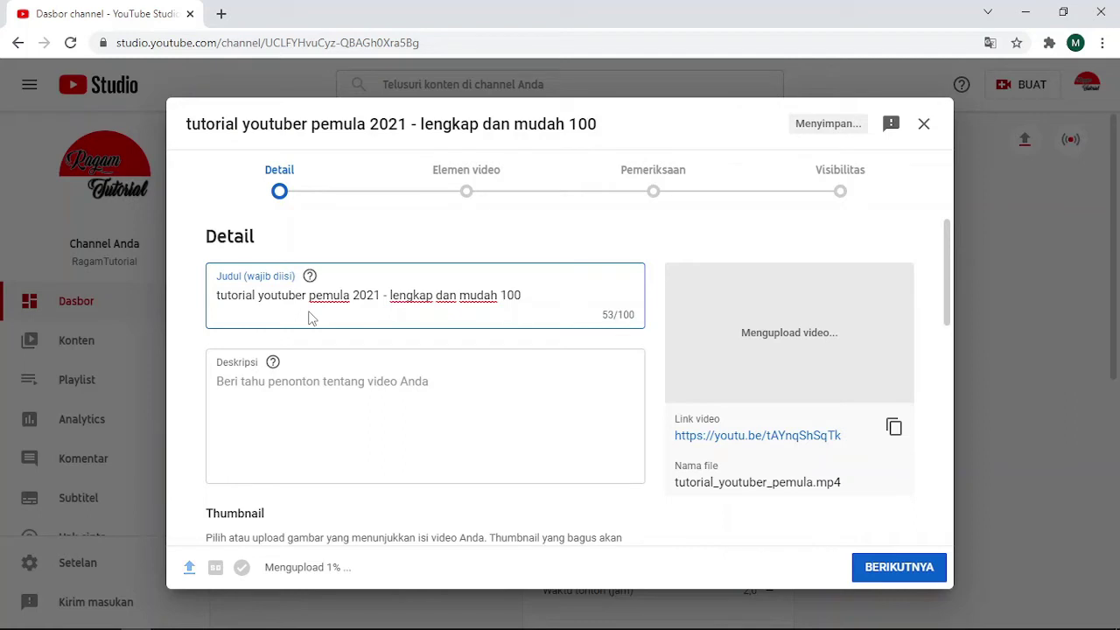
type("% past")
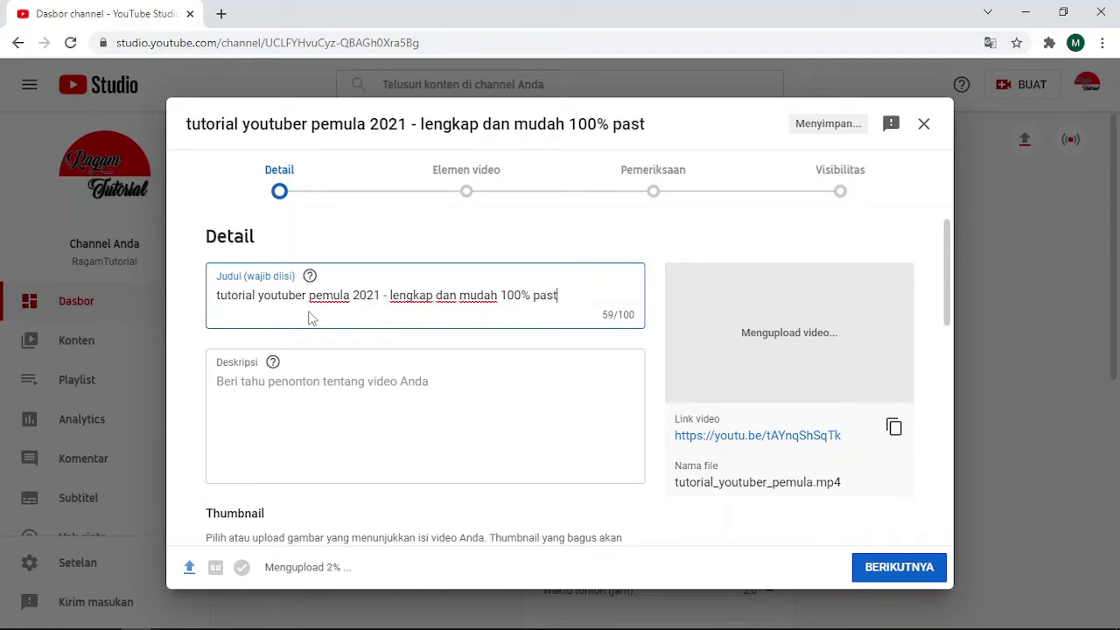
type("i semua bisa")
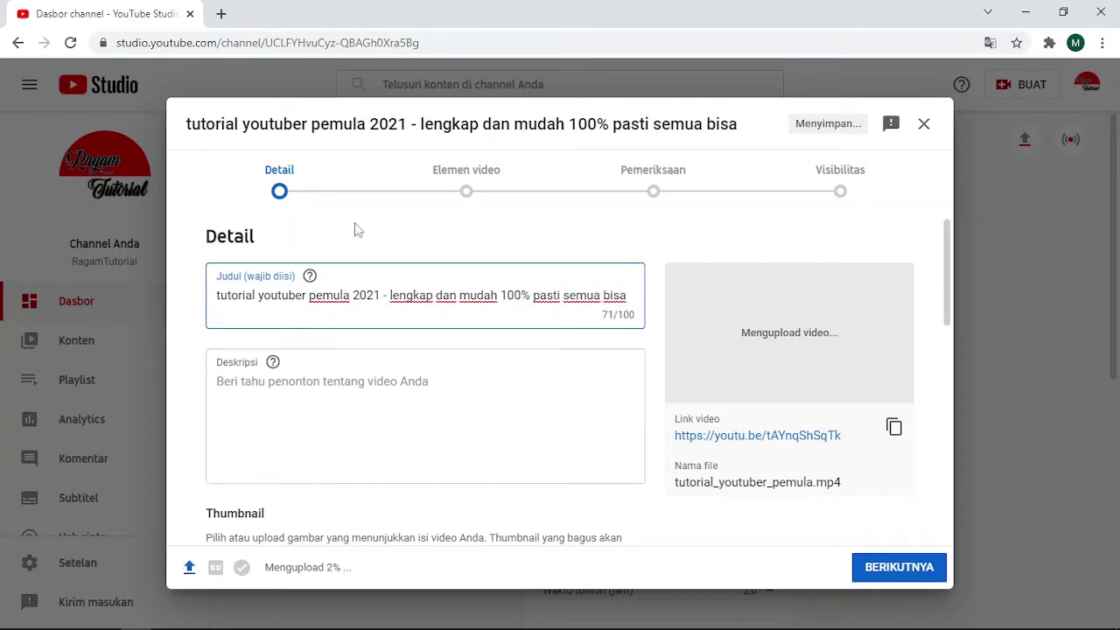
Step: Enter the video description "video ini berisi tentang membuat akun Youtube dan cara pengaturan Channel Youtube"
left_click(246, 387)
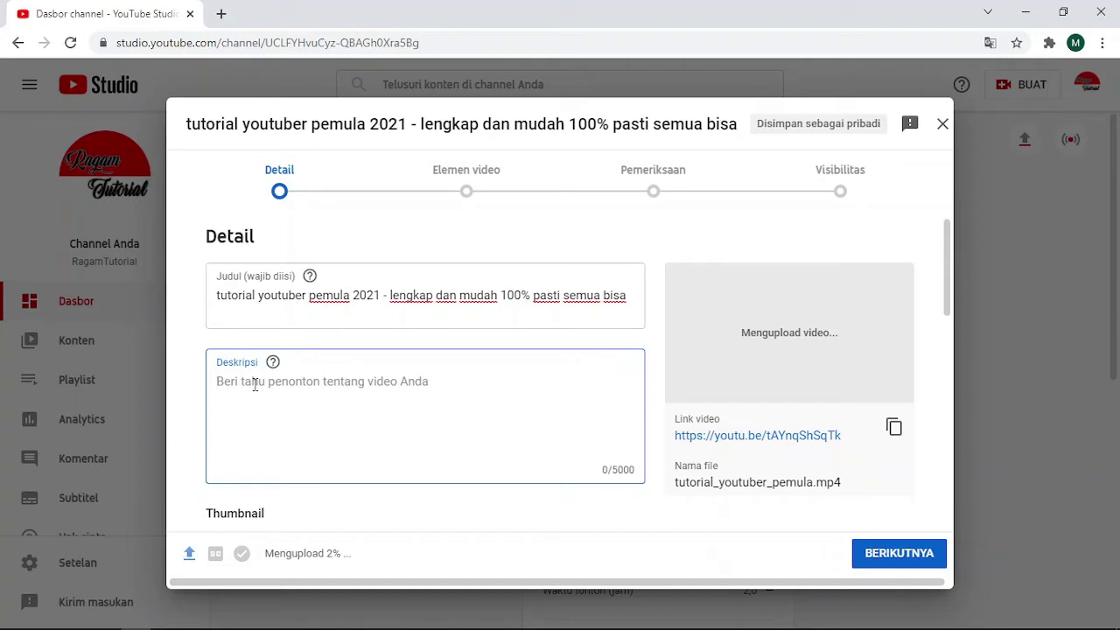
type("video ")
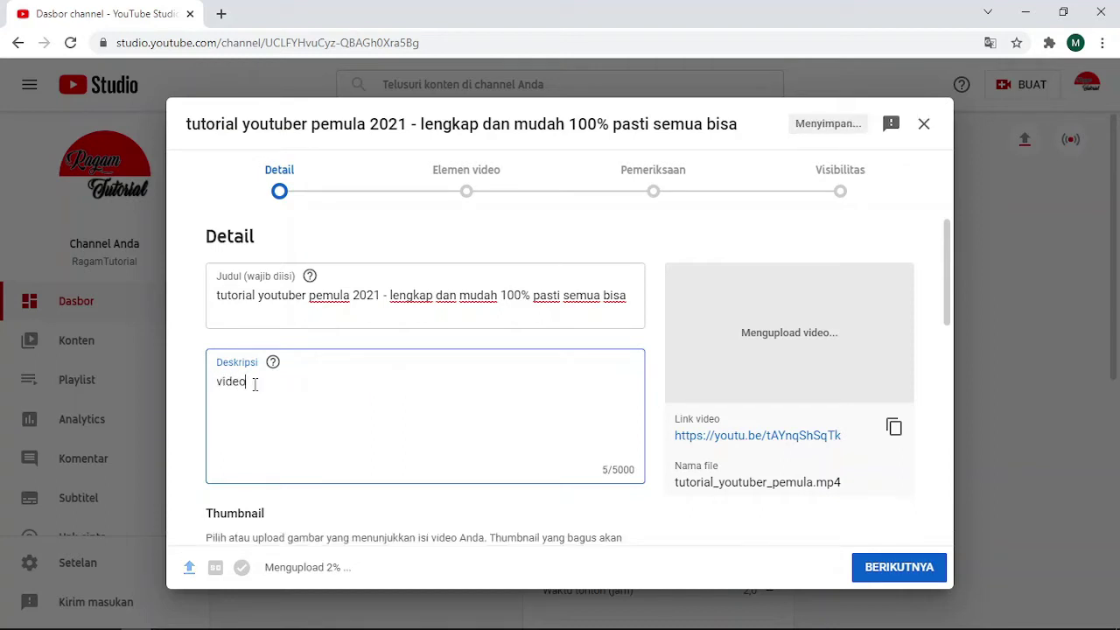
type("ini berisi tentang ")
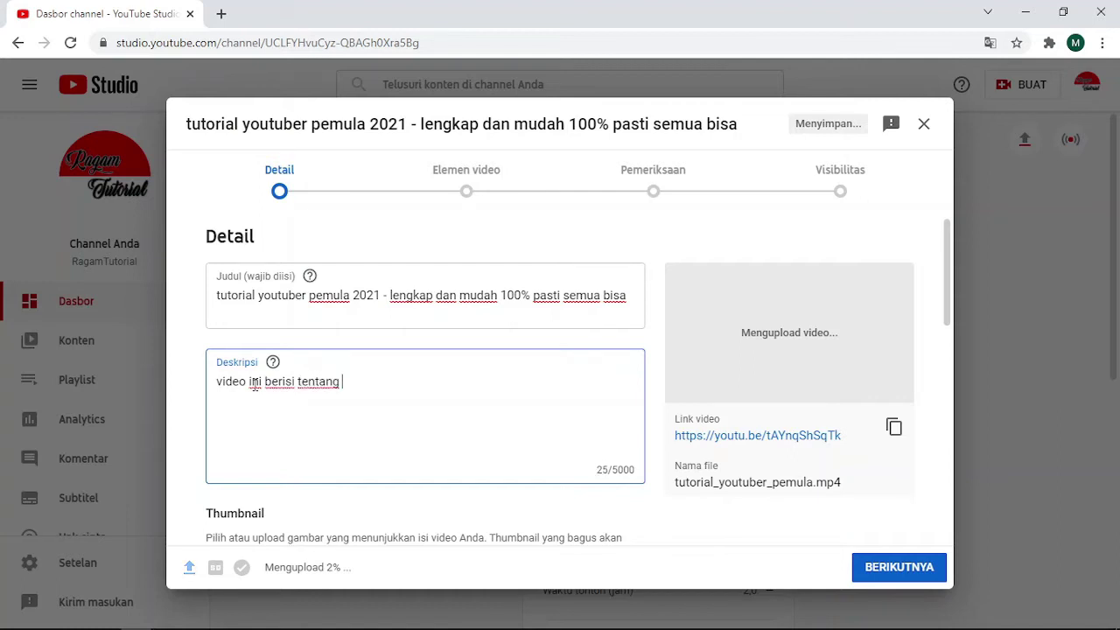
type("membuat a")
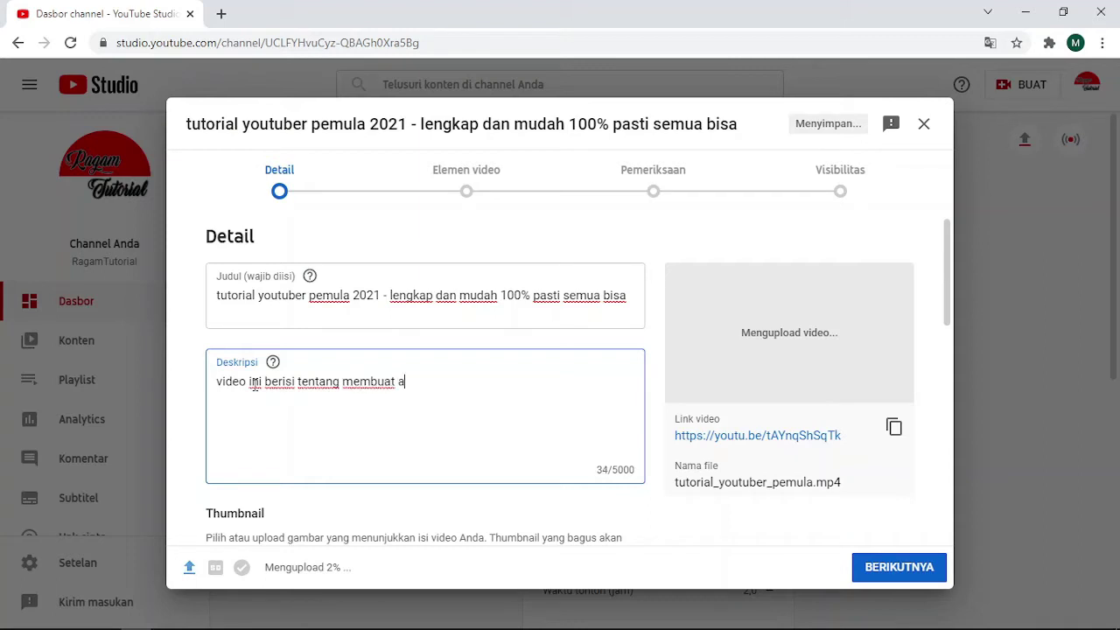
type("kun Youtub")
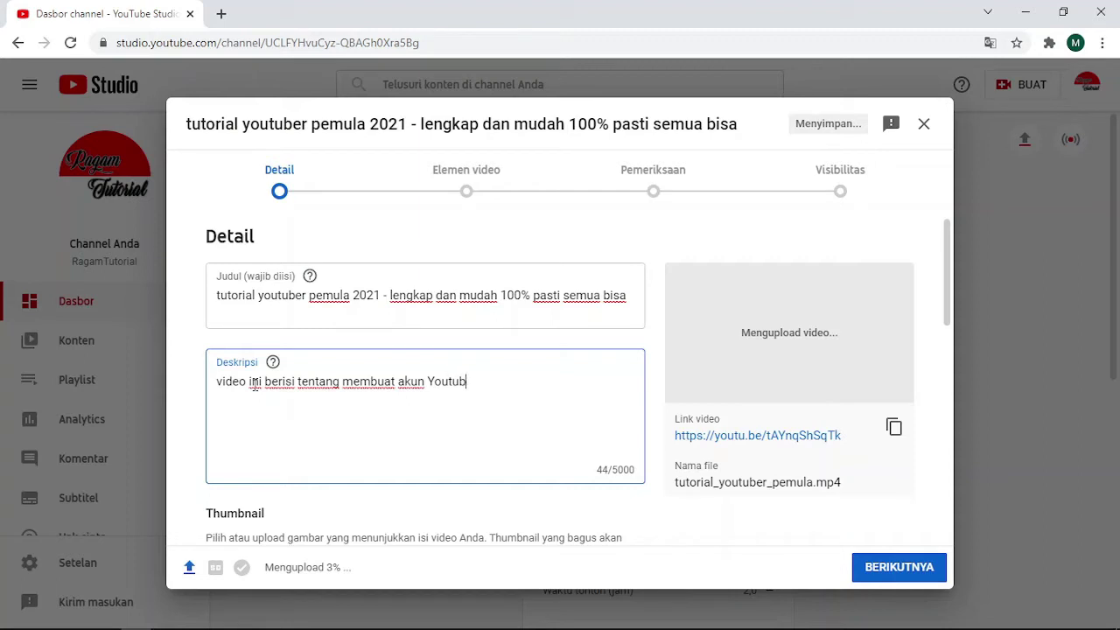
type("e dan cara p")
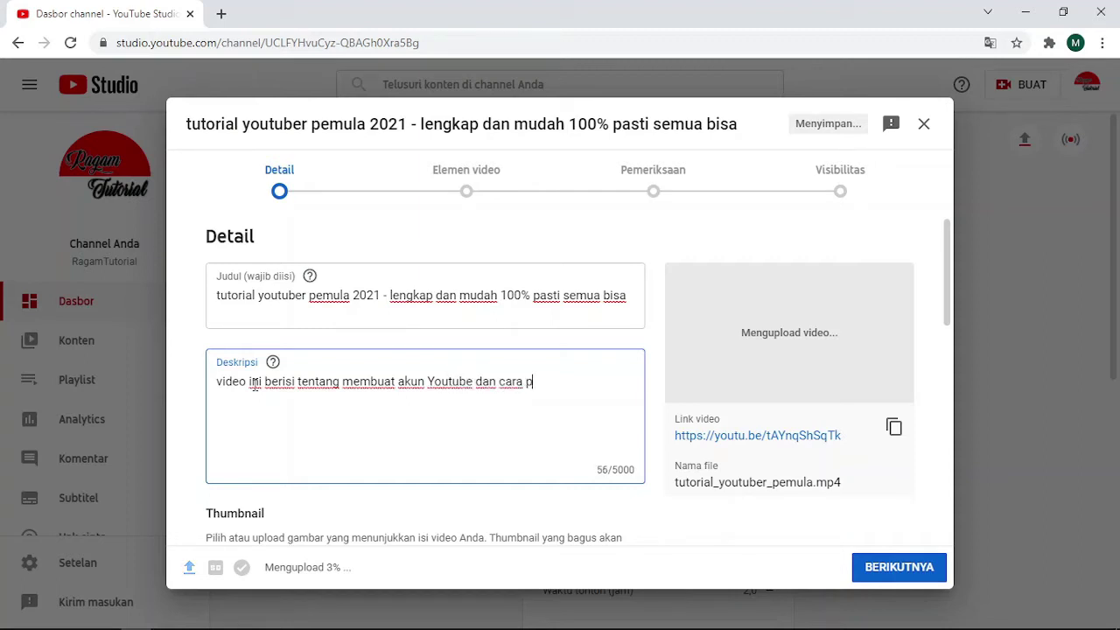
type("enggun")
key("BackSpace")
key("BackSpace")
type("engaturan ")
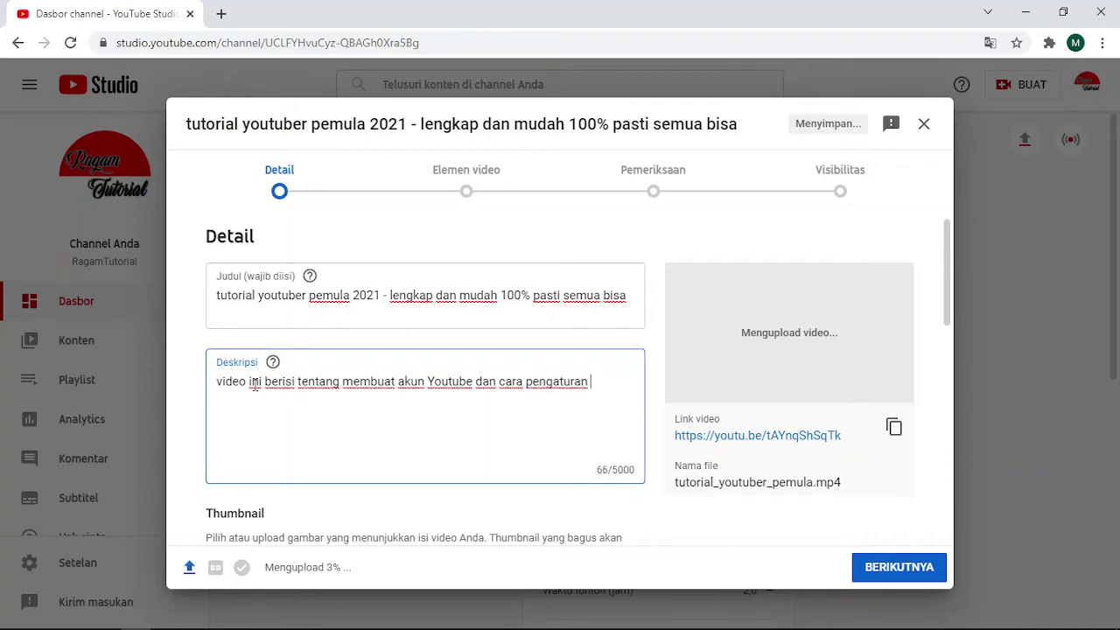
type("channe")
key("BackSpace")
key("BackSpace")
key("BackSpace")
key("BackSpace")
key("BackSpace")
type("Channel")
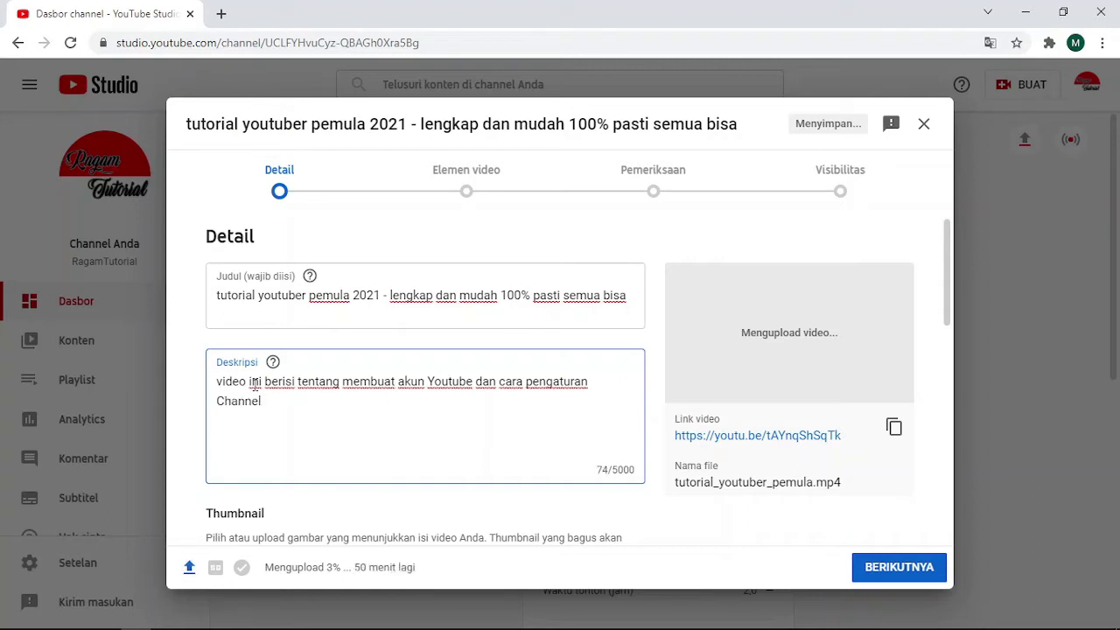
type(" Youtube")
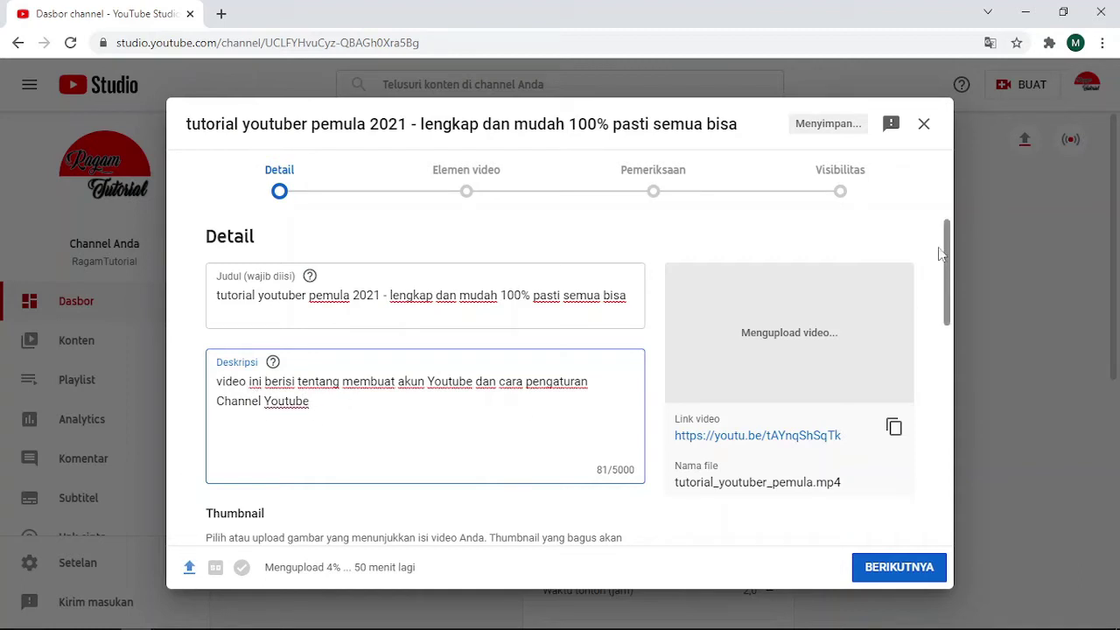
Step: Upload the image thumbnail_youtuber_pemula from the Desktop folder as the video's custom thumbnail
mouse_move(949, 248)
left_mouse_down()
mouse_move(949, 271)
mouse_move(952, 248)
left_mouse_up()
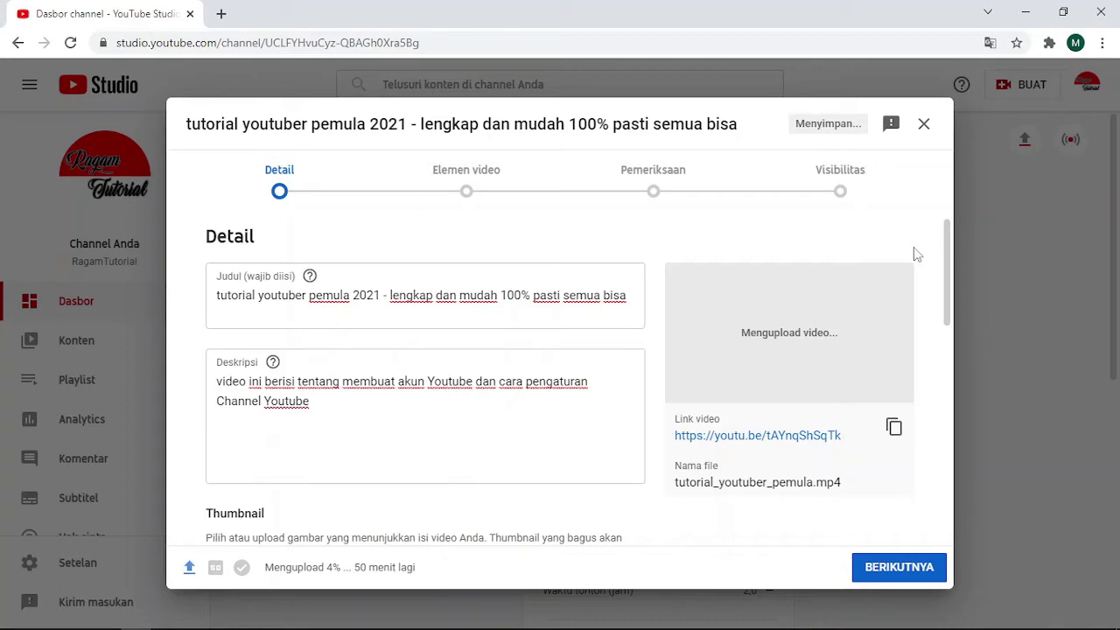
mouse_move(945, 239)
left_mouse_down()
mouse_move(948, 249)
mouse_move(950, 238)
left_mouse_up()
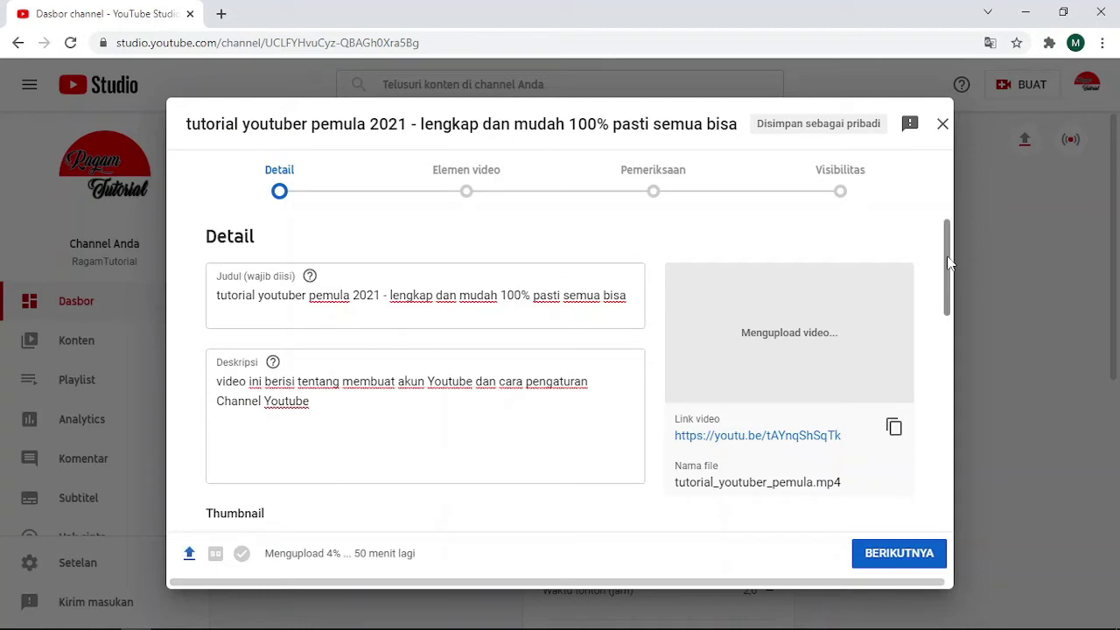
scroll(946, 263, "down", 1)
left_click_drag(946, 267, 947, 297)
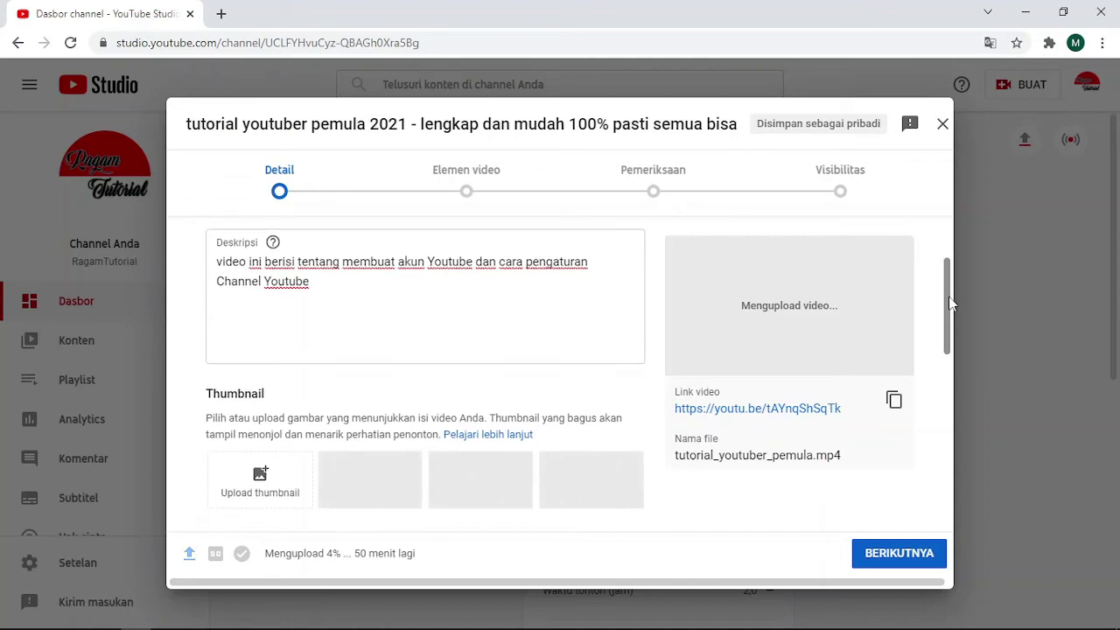
left_click_drag(948, 296, 946, 353)
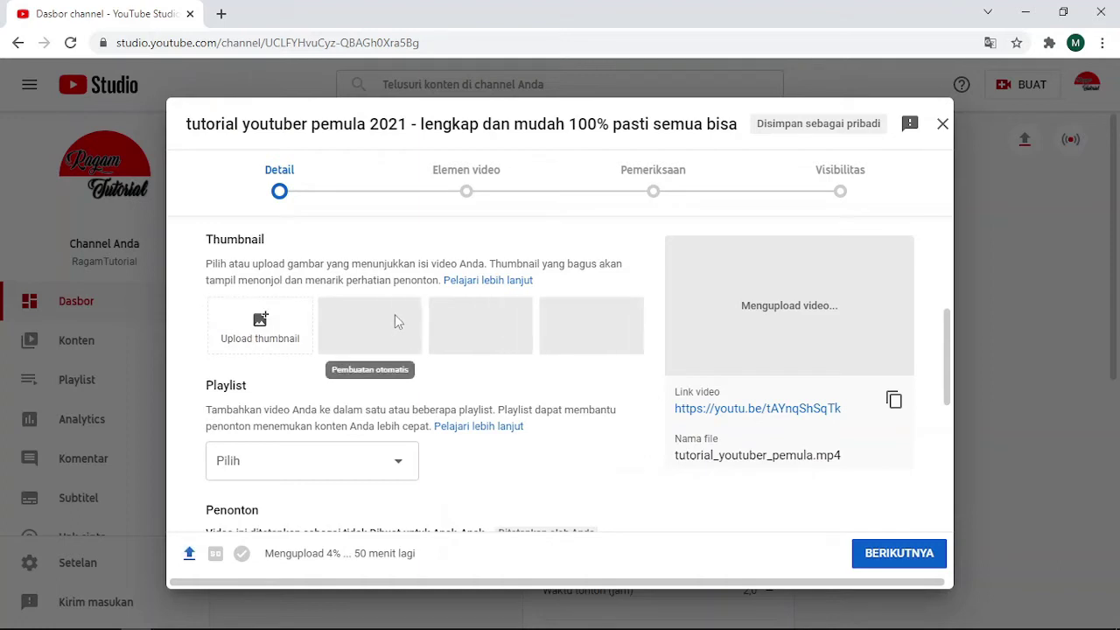
left_click(242, 333)
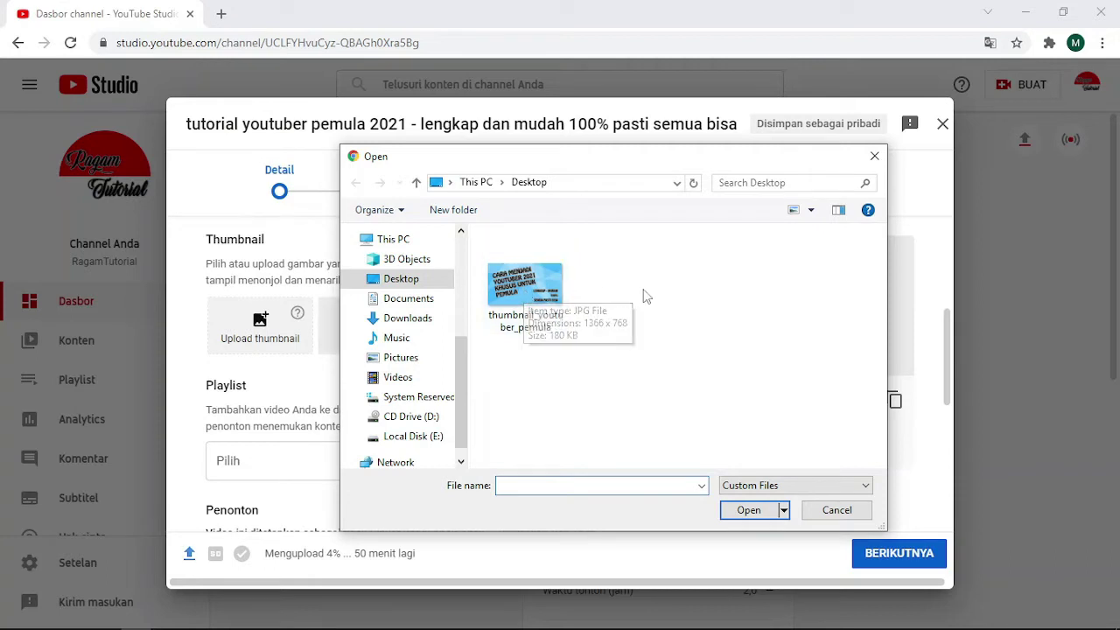
left_click(527, 298)
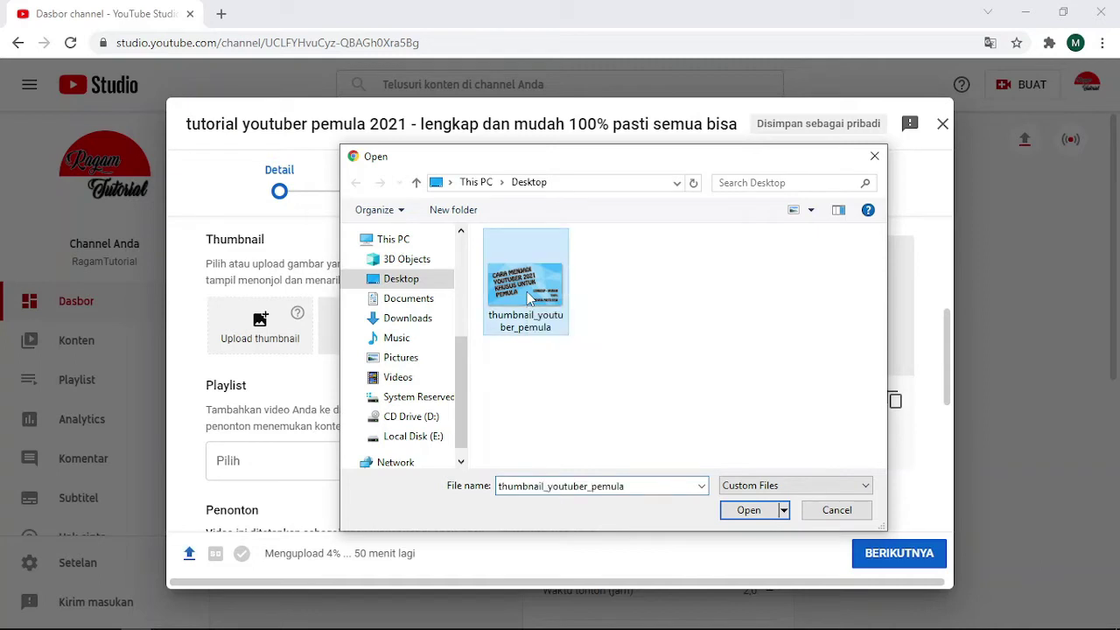
left_click(748, 510)
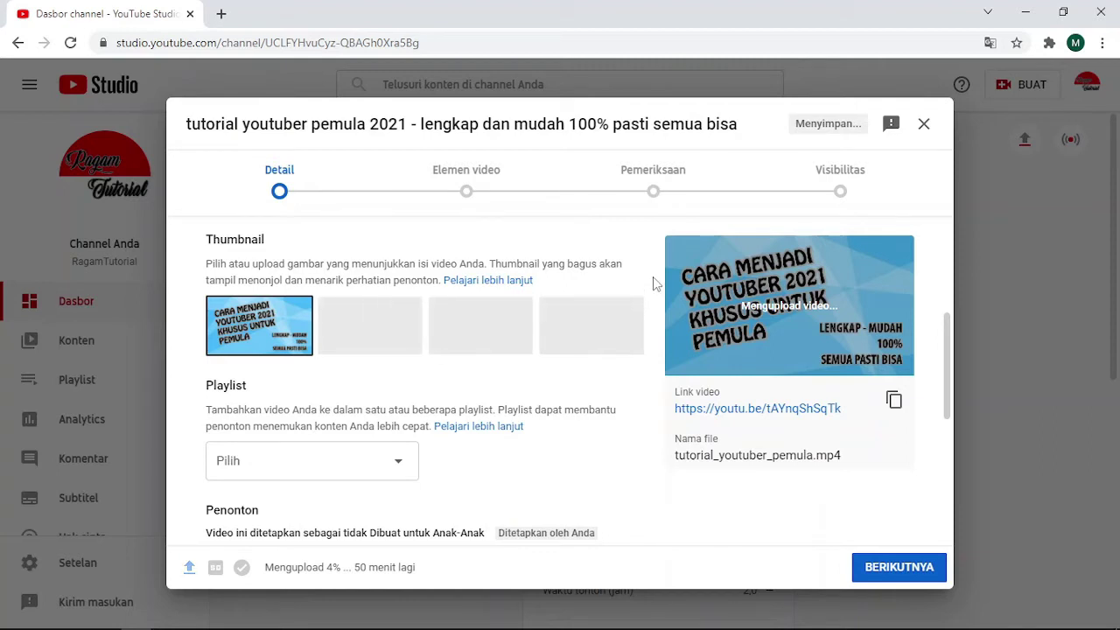
Step: Add the video to the existing Youtube playlist and confirm the playlist selection
scroll(655, 283, "down", 1)
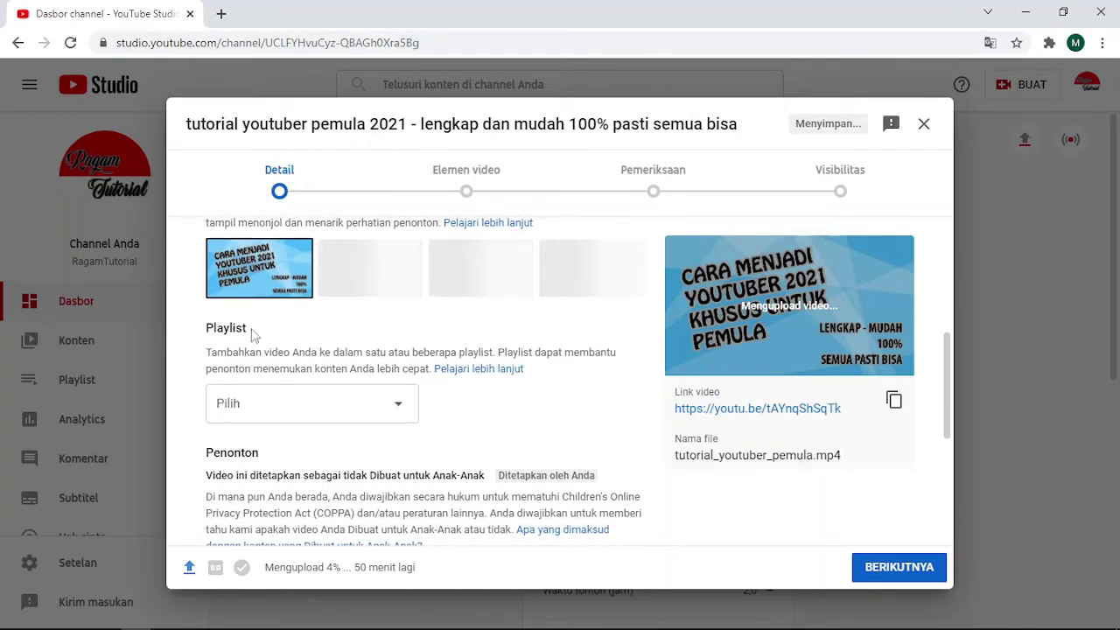
left_click(401, 409)
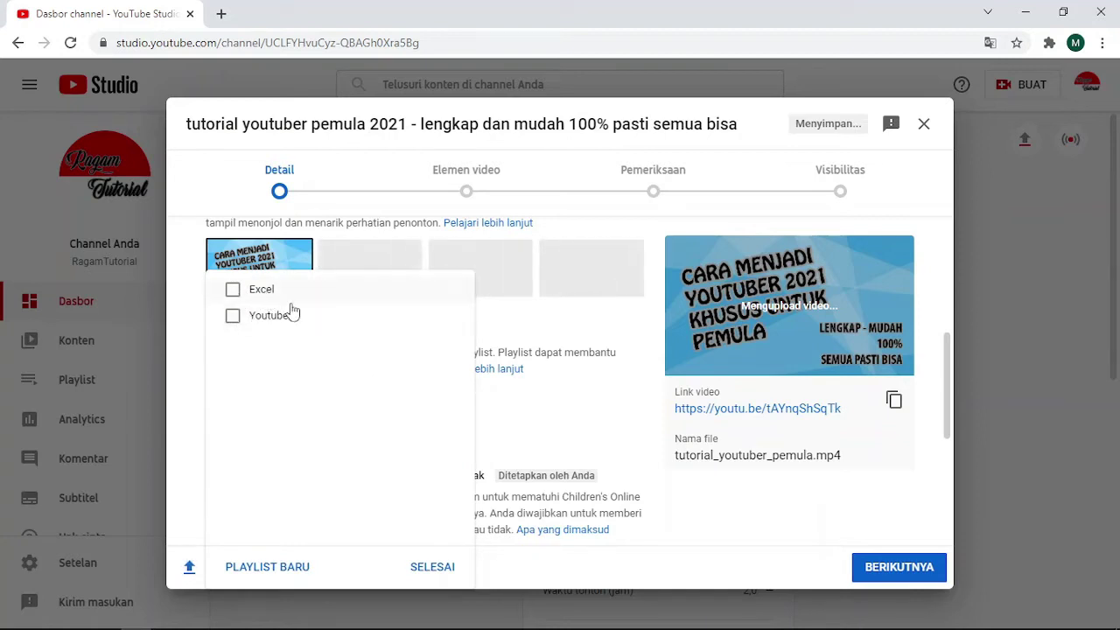
left_click(234, 321)
left_click(433, 568)
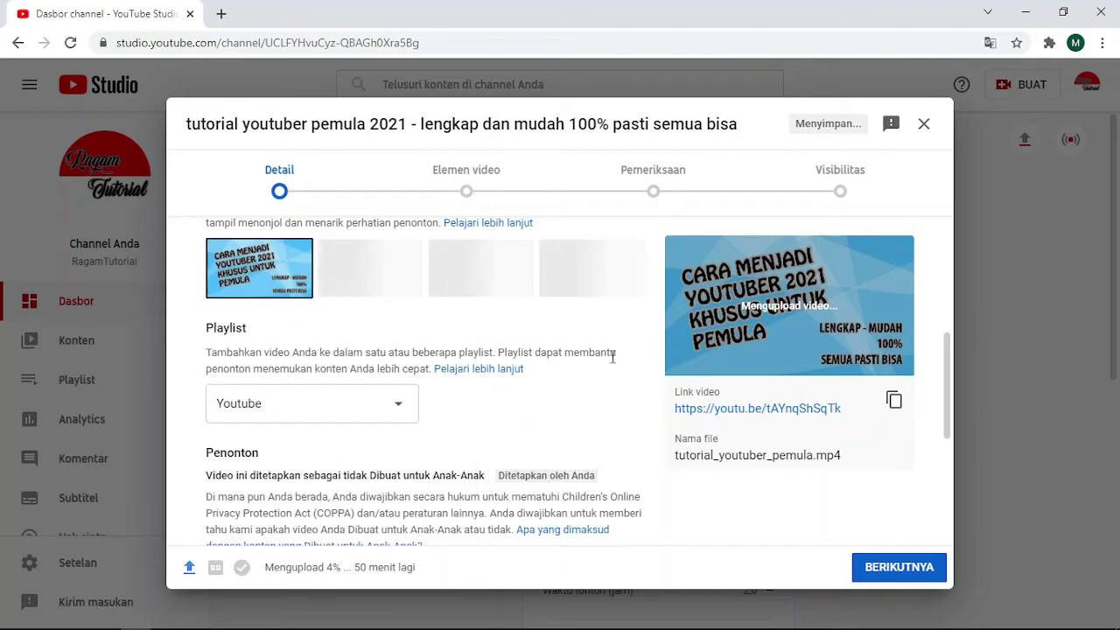
Step: Expand the additional video details below the audience settings, covering paid promotion, tags and subtitles
scroll(612, 357, "down", 2)
scroll(613, 356, "down", 3)
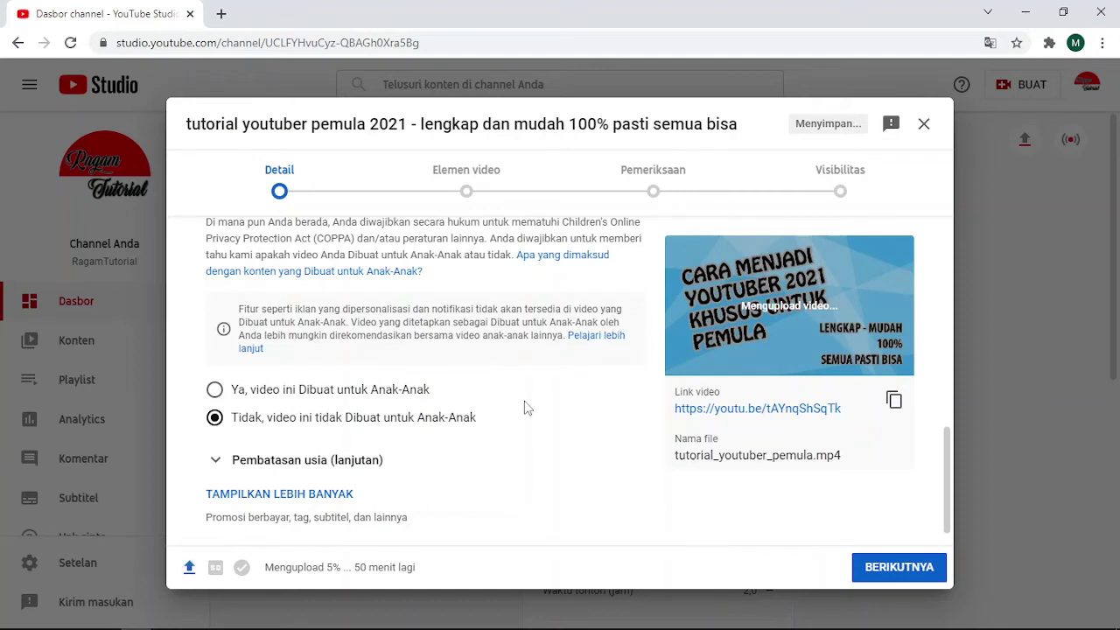
scroll(525, 408, "down", 1)
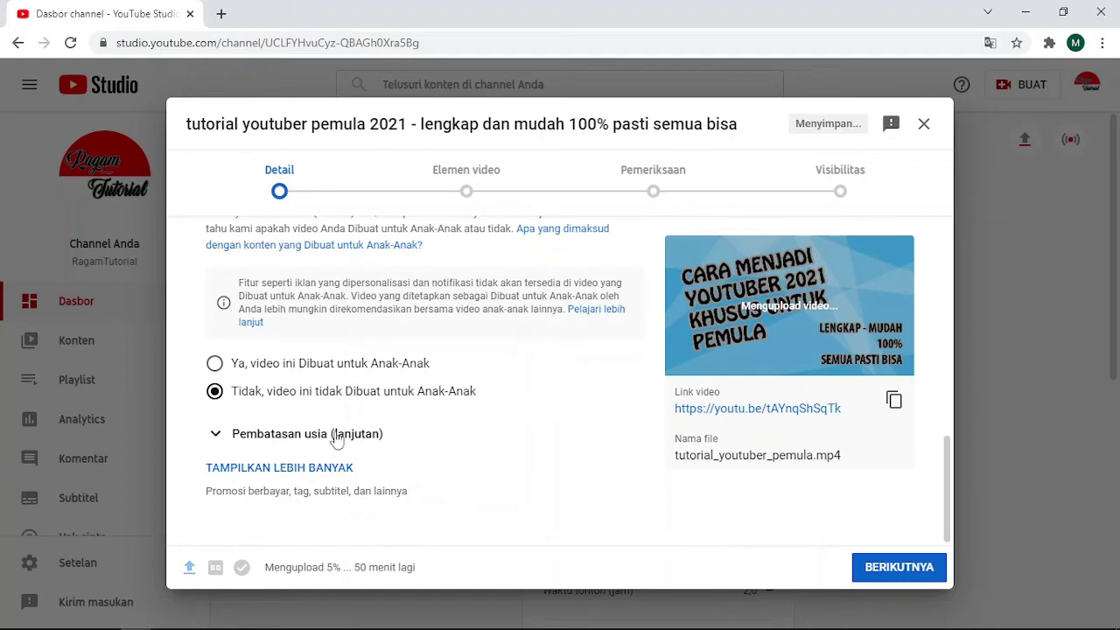
left_click(300, 470)
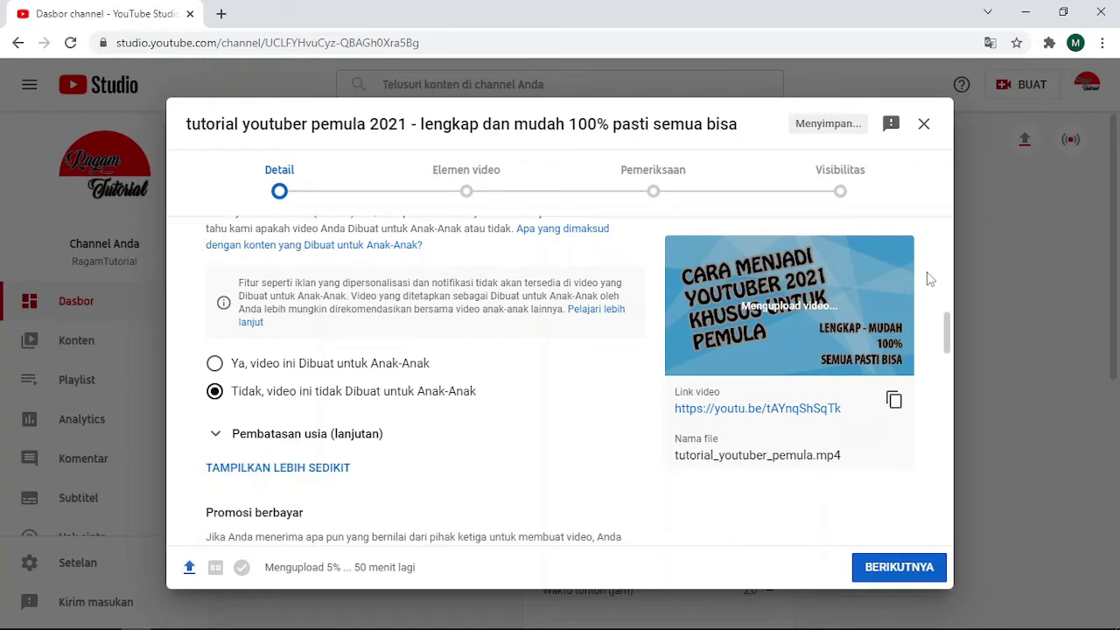
Step: Add the tags "RagamTutorial", "tutorial" and "cara menjadi youtuber pemula" to the video
left_click_drag(949, 324, 949, 361)
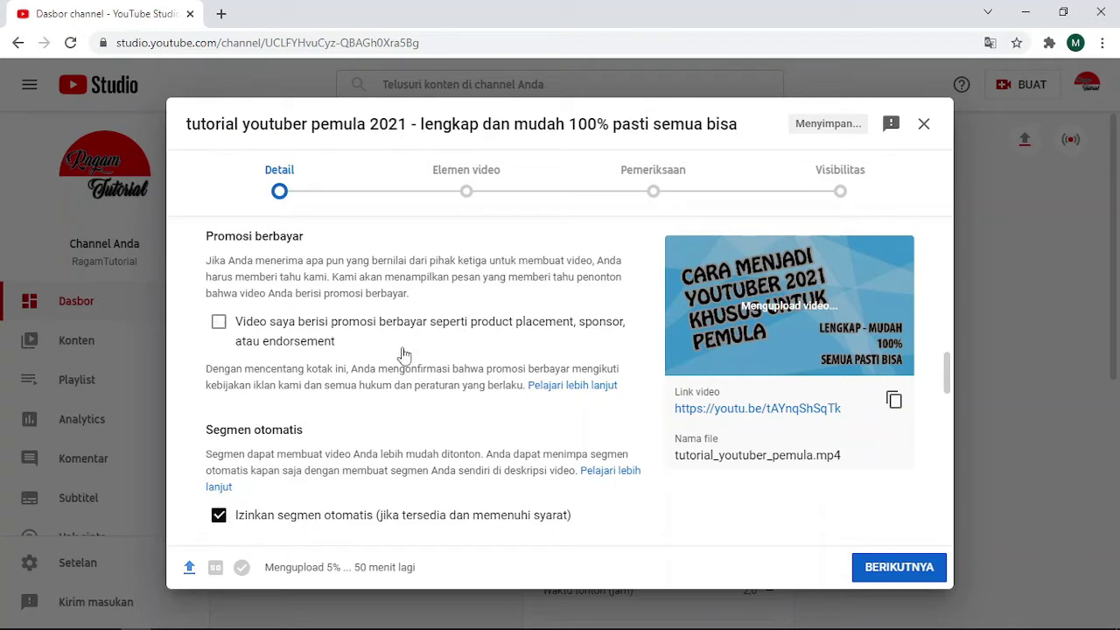
scroll(403, 354, "down", 2)
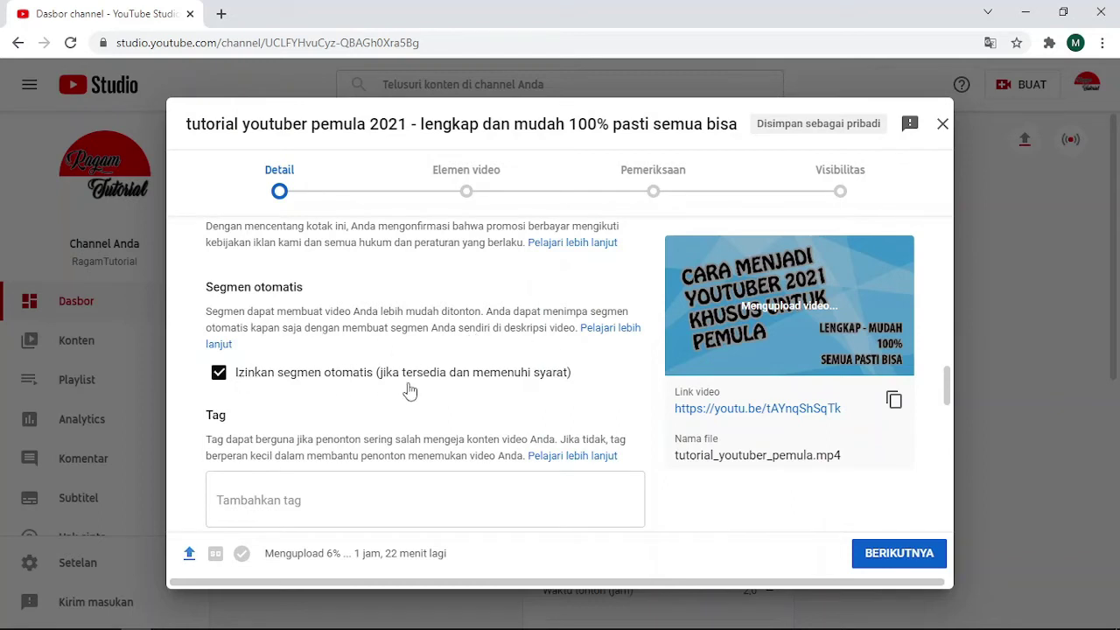
scroll(407, 390, "down", 2)
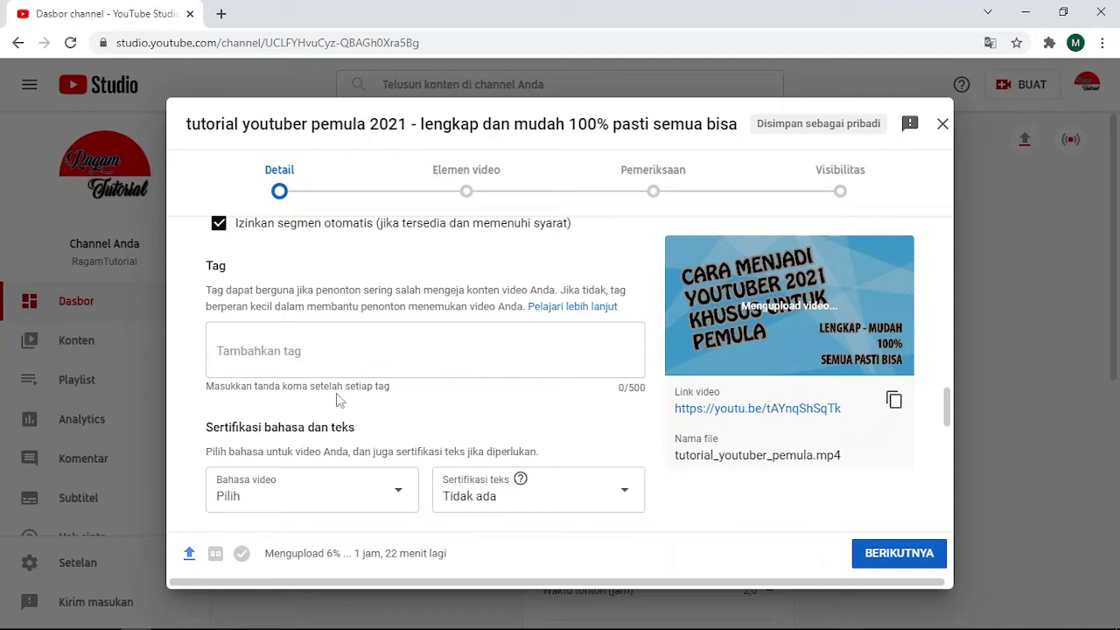
left_click(263, 352)
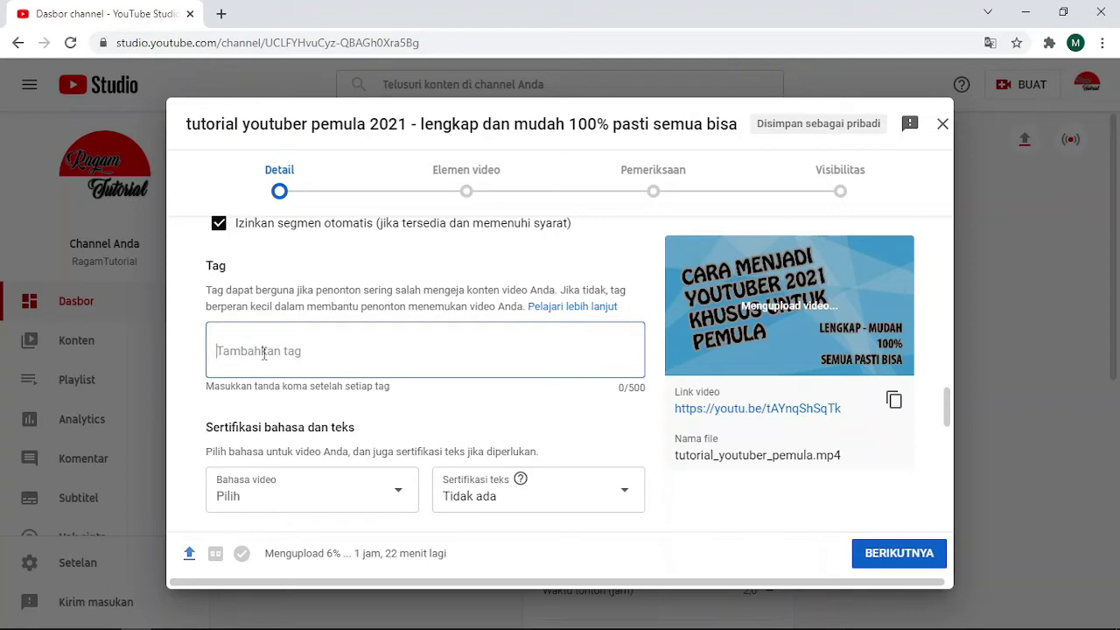
type("Rag")
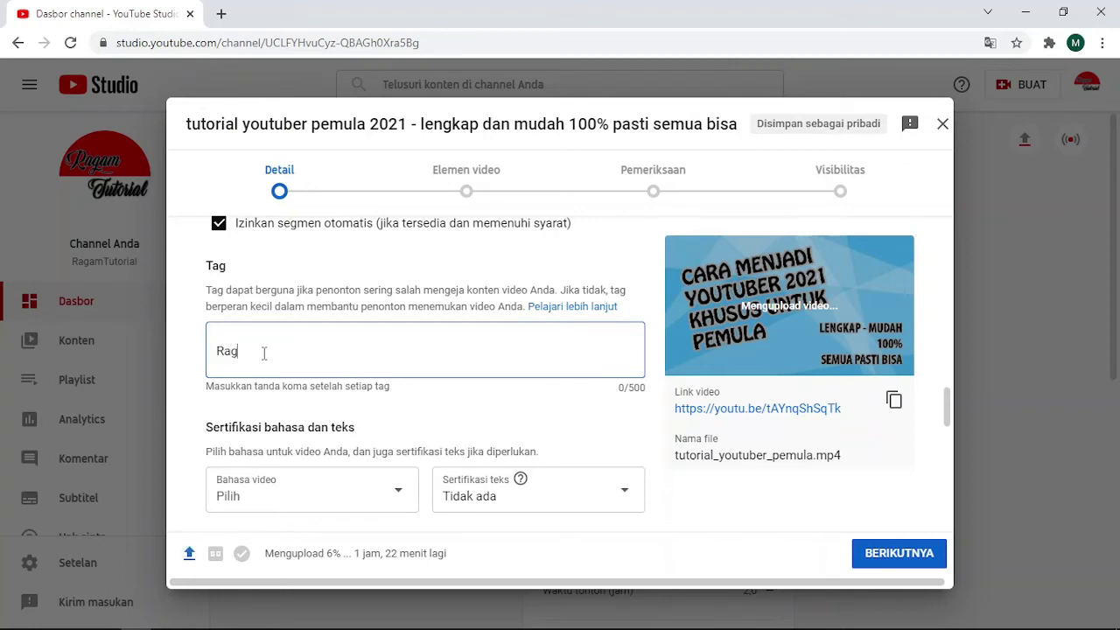
type("amTutoril")
key("comma")
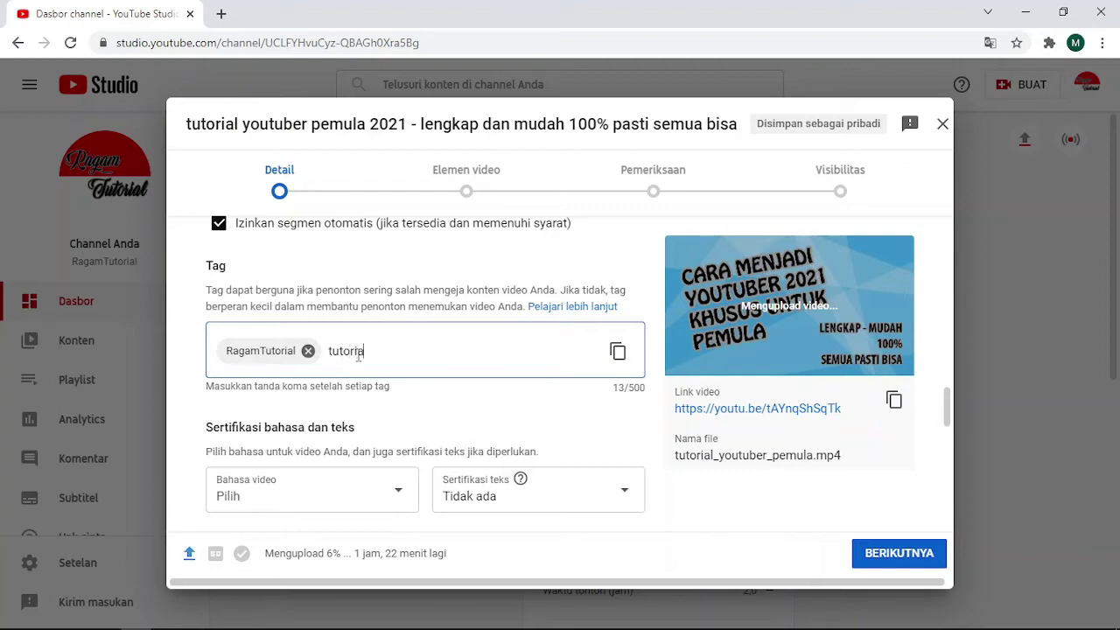
type(",")
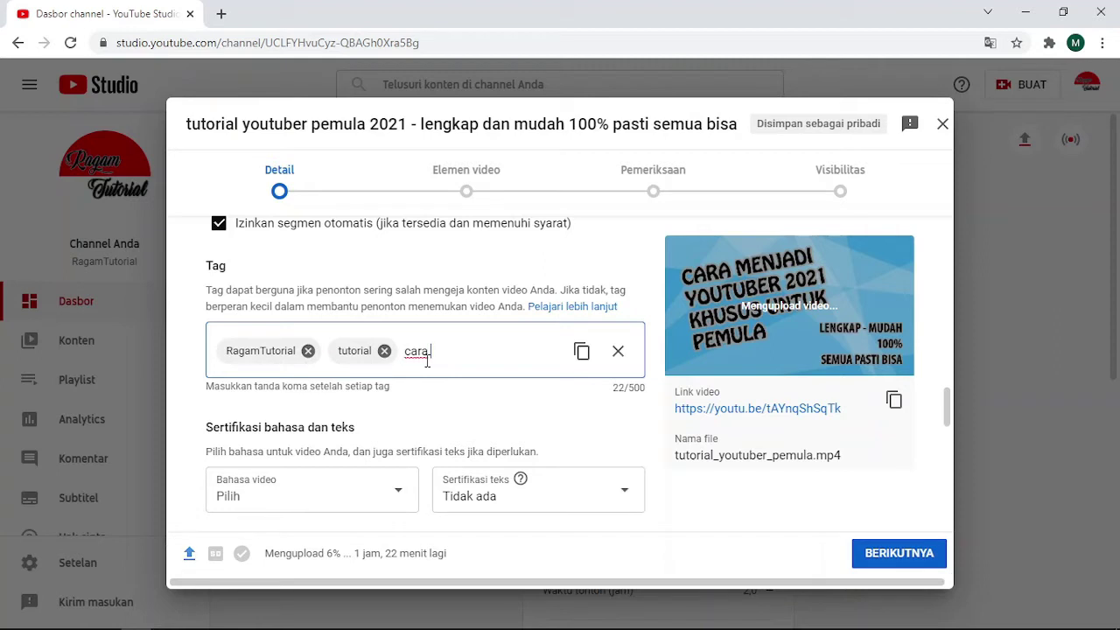
type("mena")
type("adi youtube")
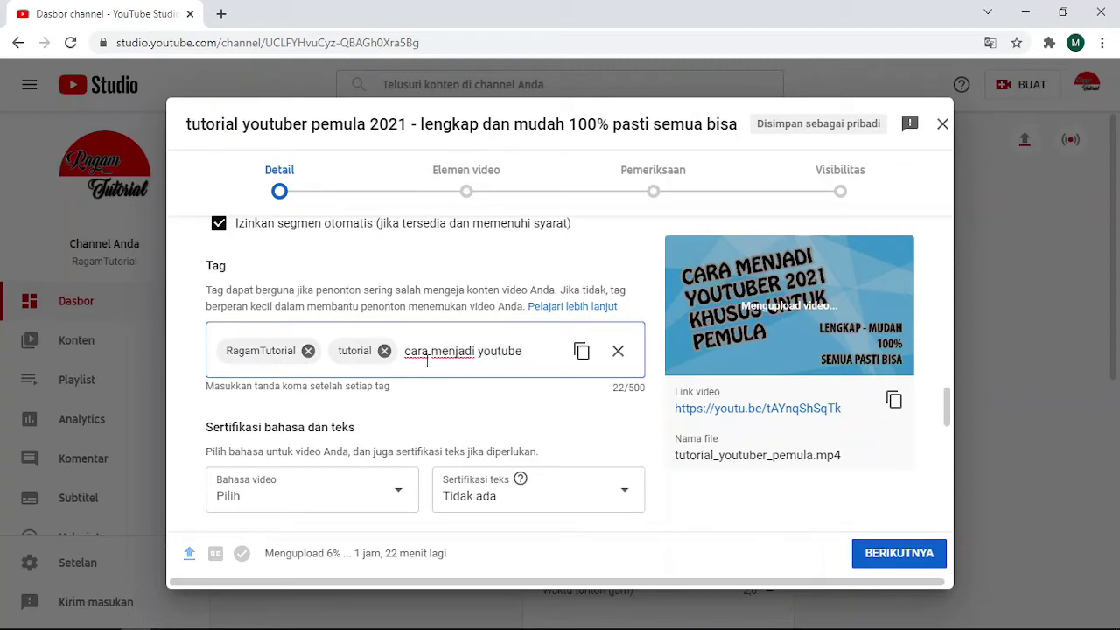
type("r pemula")
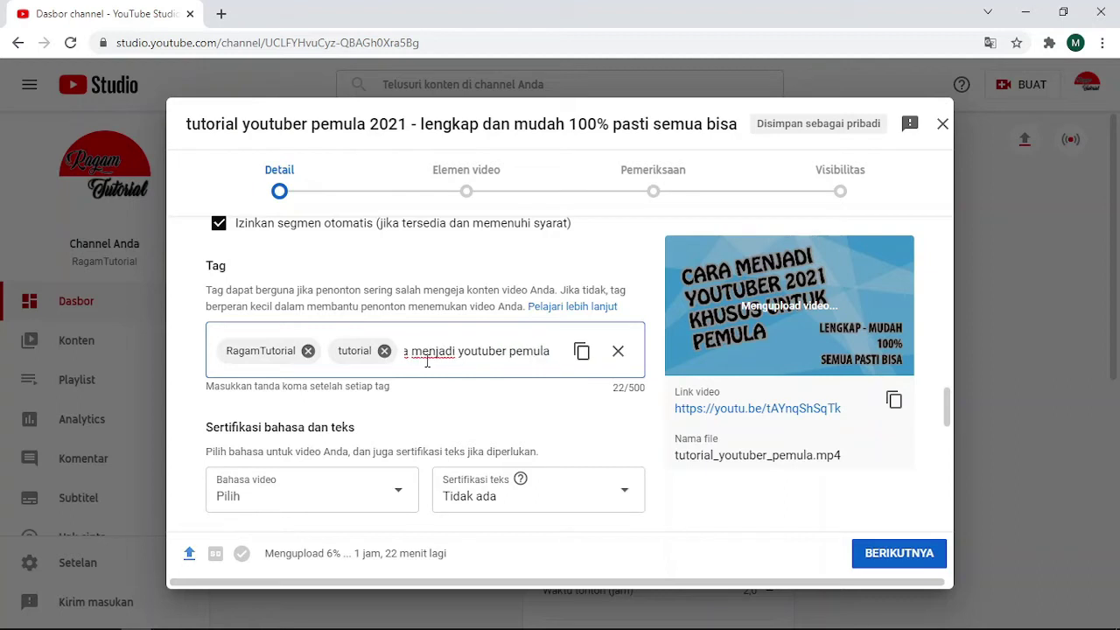
key("Return")
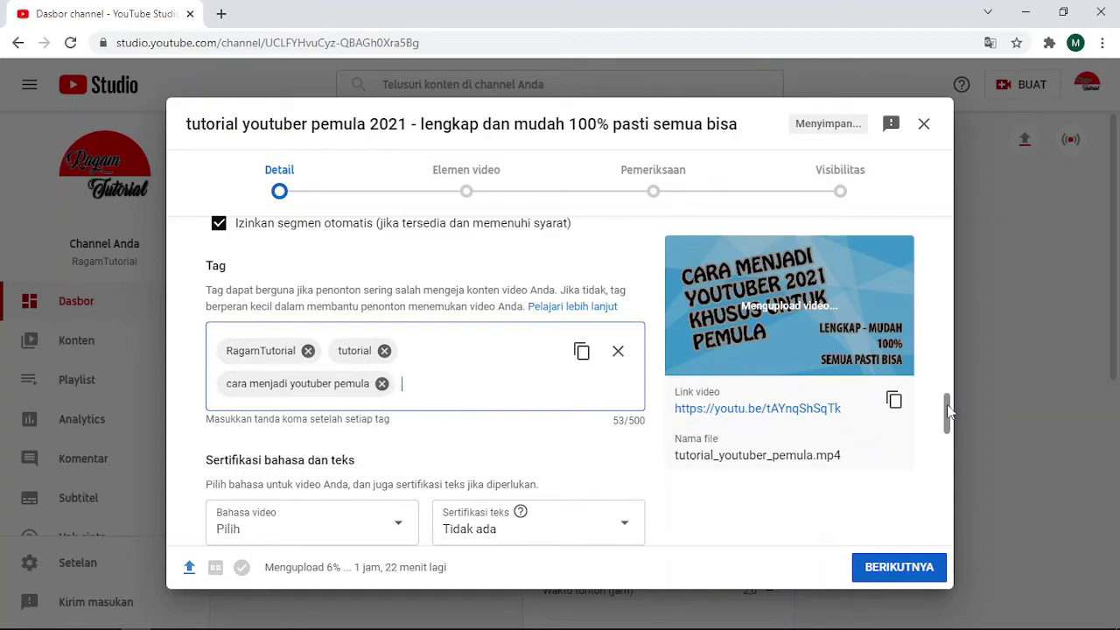
Step: Set the video language to Indonesia in the language and caption certification settings
left_click_drag(949, 411, 950, 444)
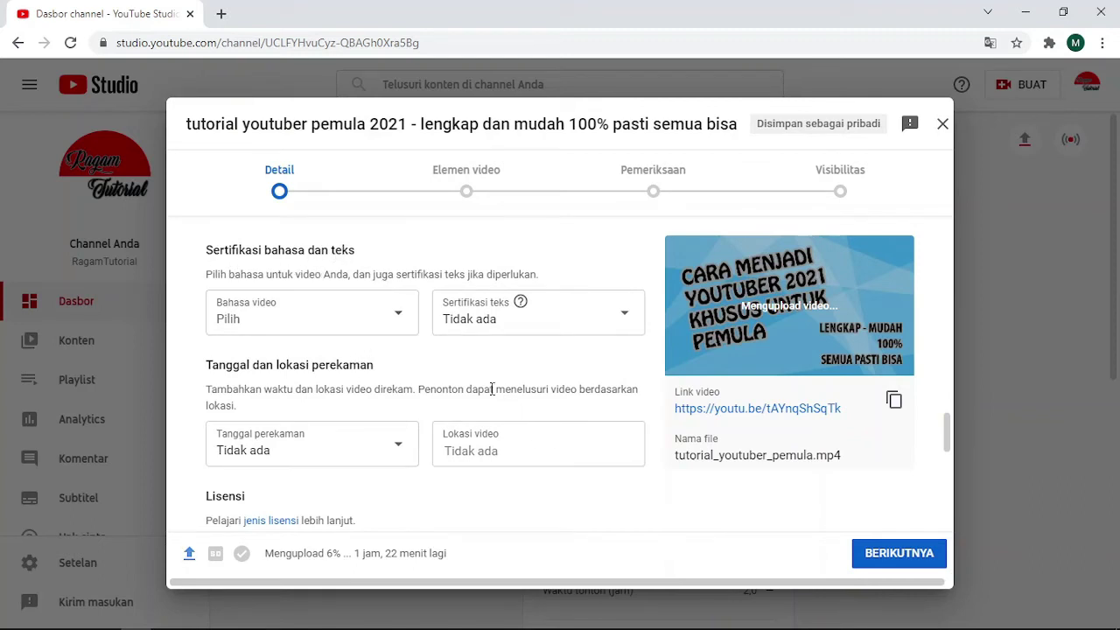
mouse_move(522, 310)
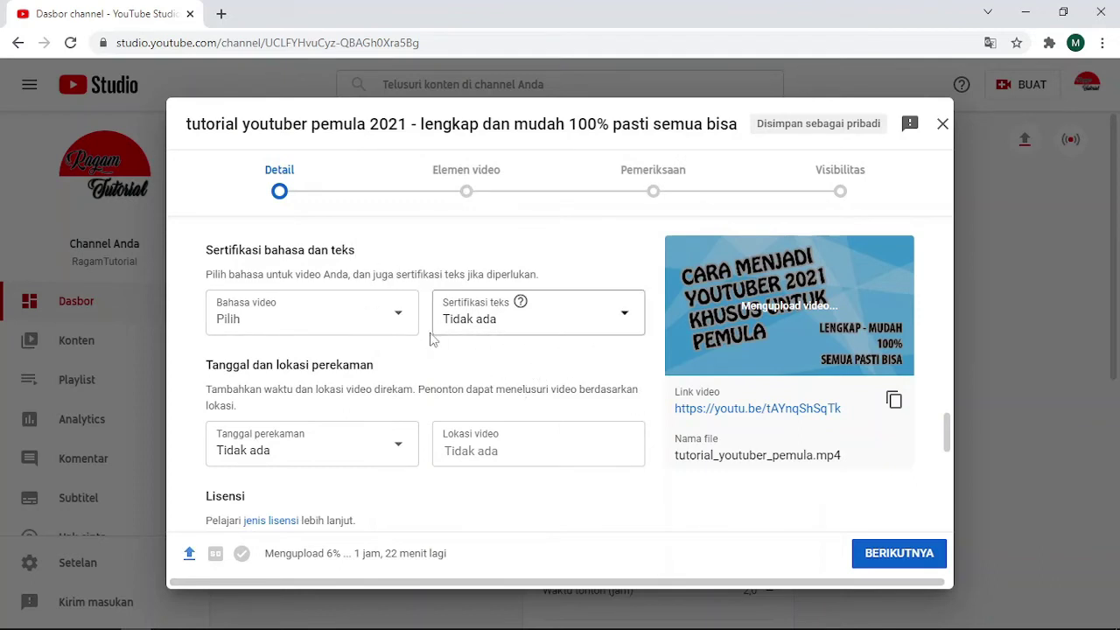
left_click(400, 320)
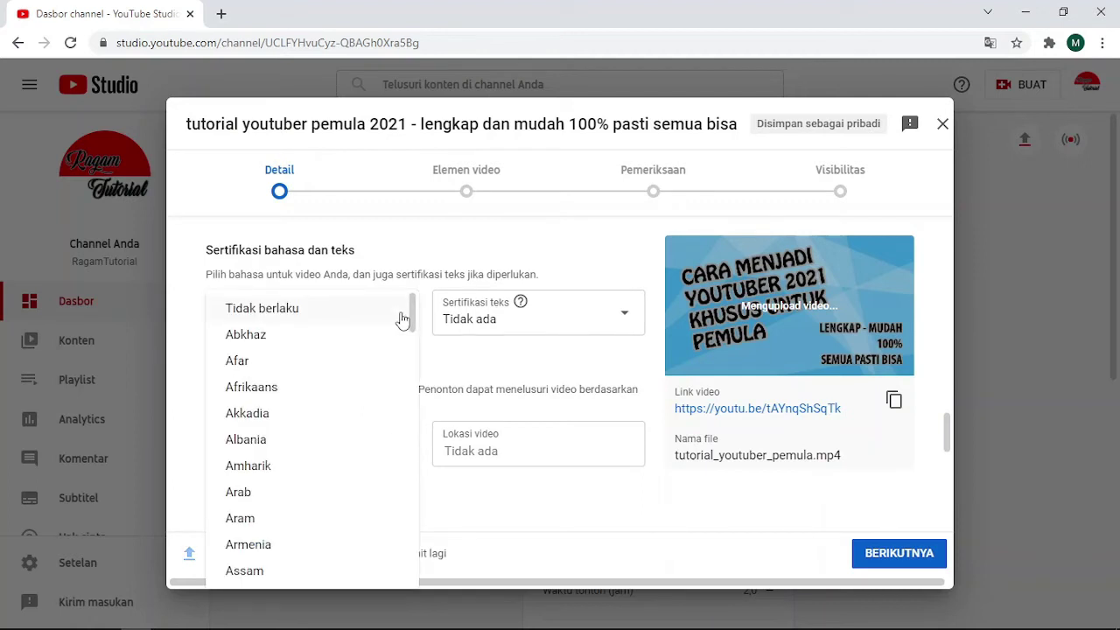
left_click_drag(411, 318, 414, 389)
scroll(413, 407, "up", 2)
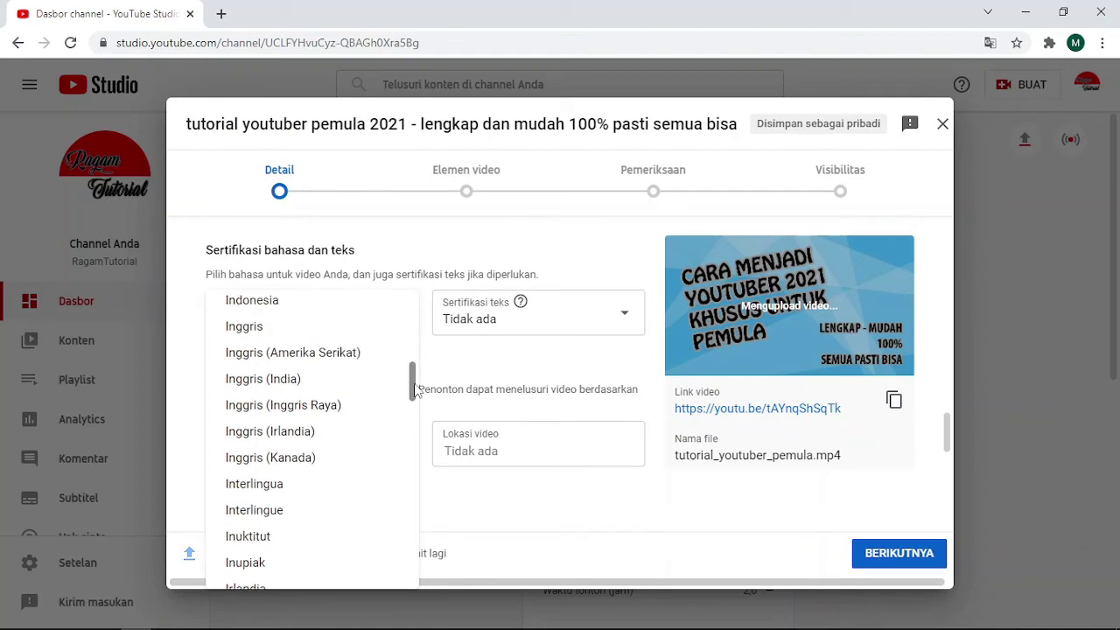
left_click(270, 302)
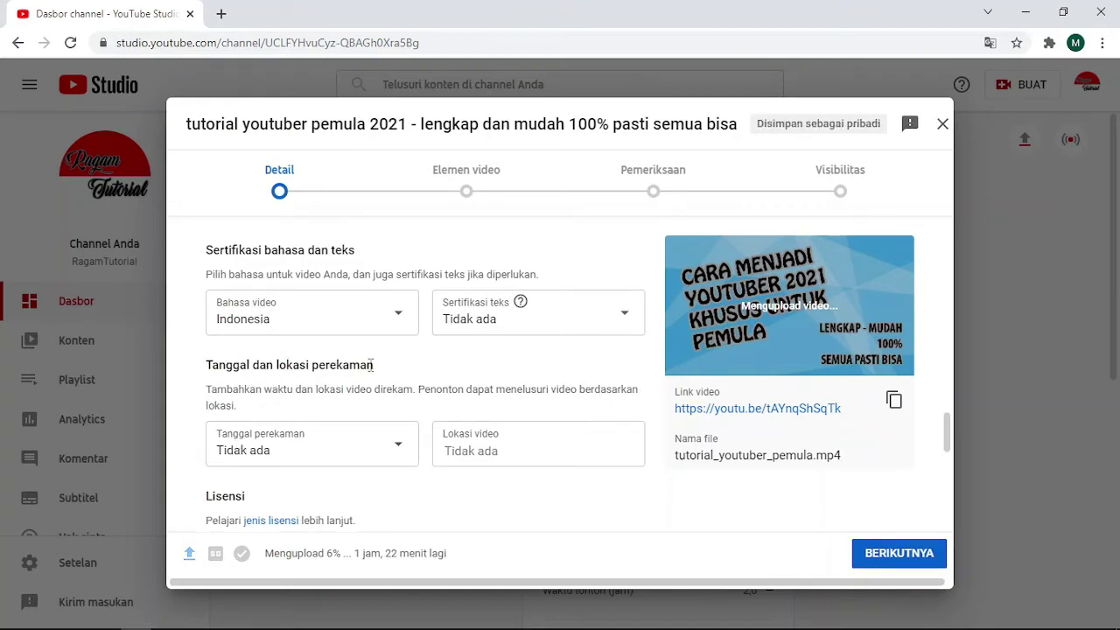
Step: Examine the licence, Shorts sampling, category, and comment and rating settings, including the available category choices
scroll(193, 371, "down", 3)
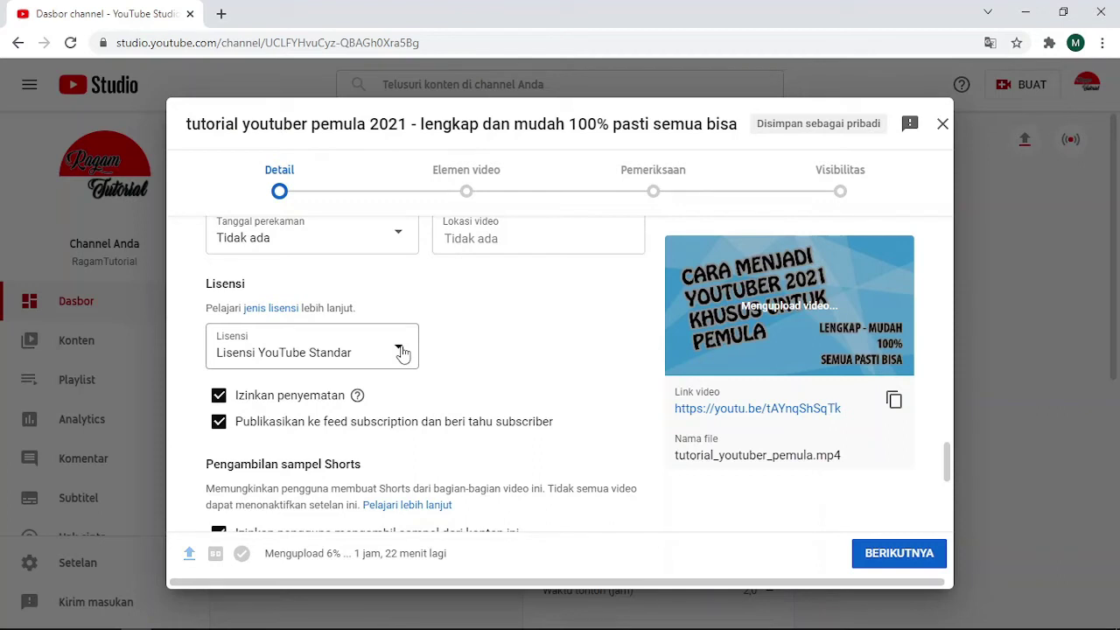
scroll(180, 407, "down", 1)
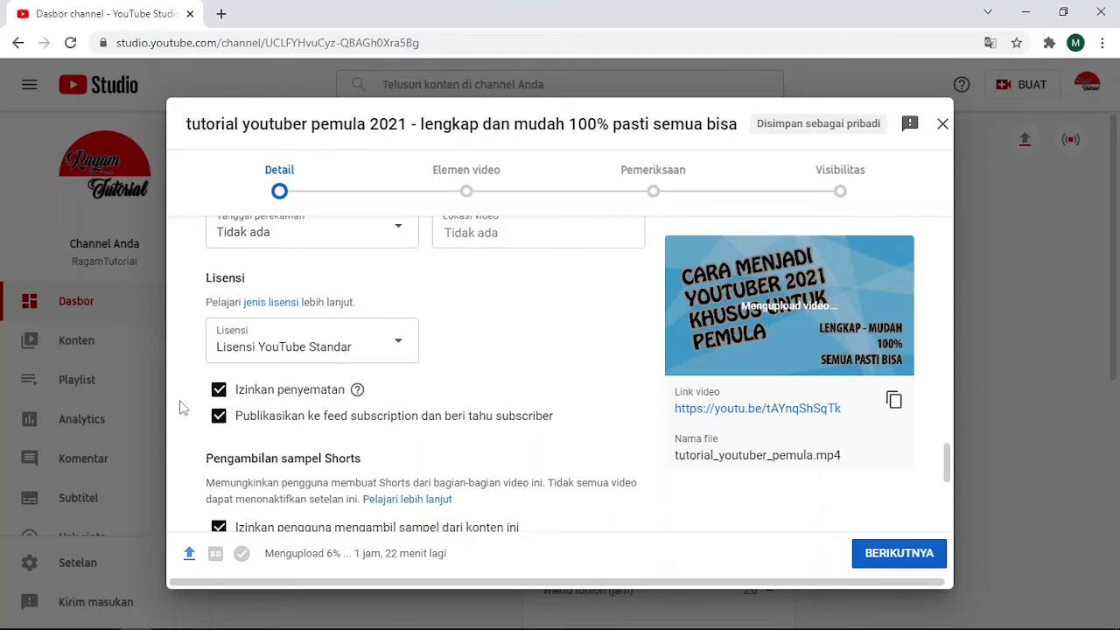
scroll(180, 407, "down", 3)
scroll(184, 284, "up", 1)
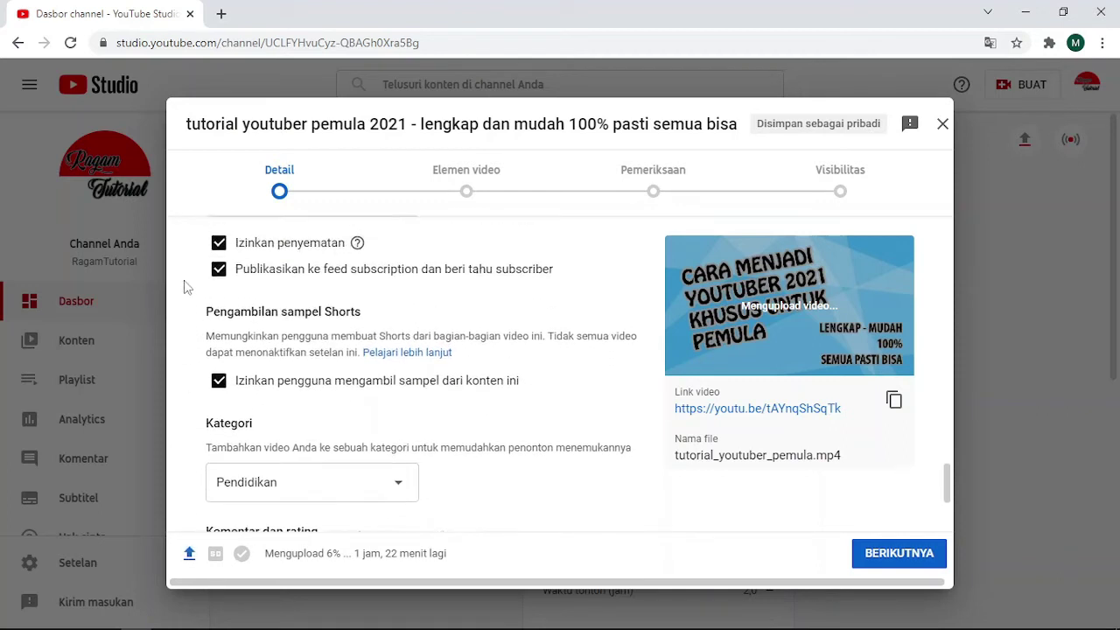
scroll(185, 287, "up", 1)
scroll(185, 286, "down", 2)
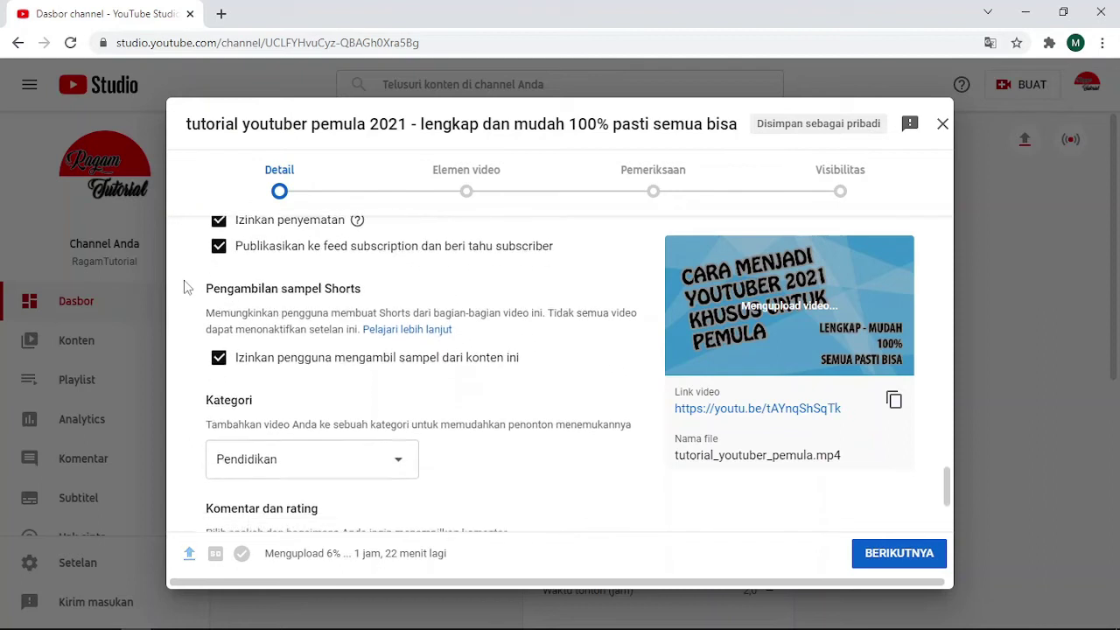
scroll(185, 287, "down", 1)
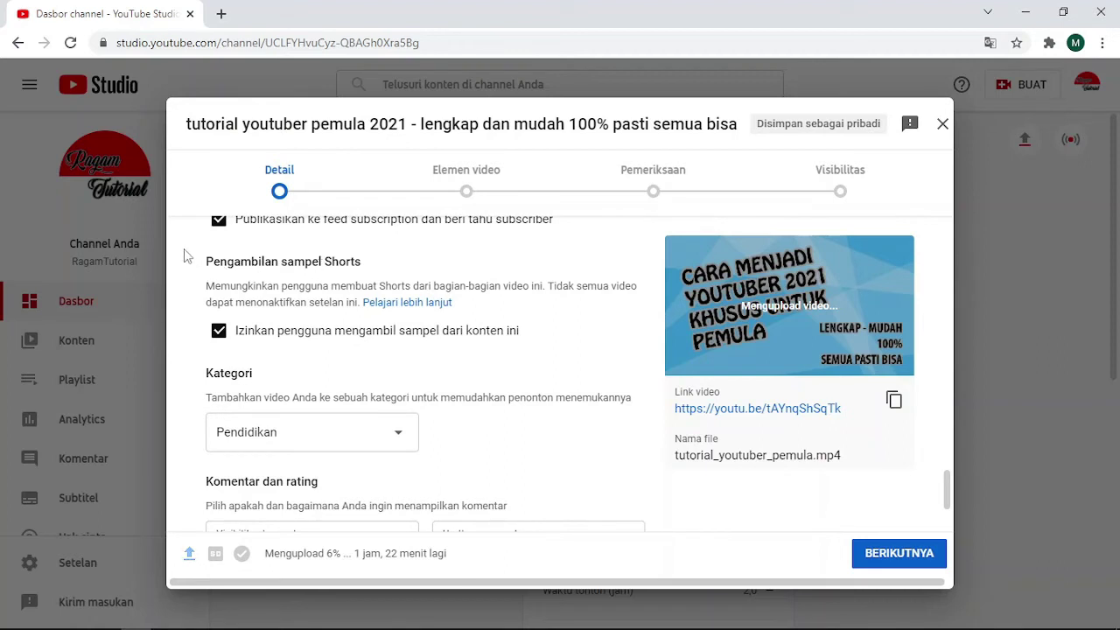
scroll(184, 253, "down", 3)
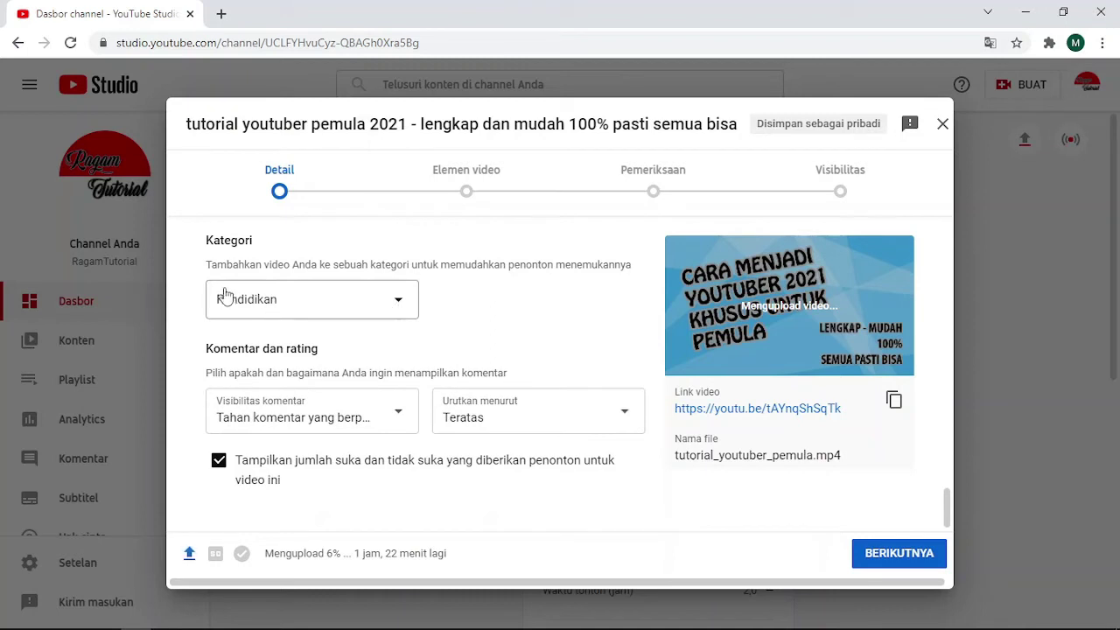
left_click(401, 301)
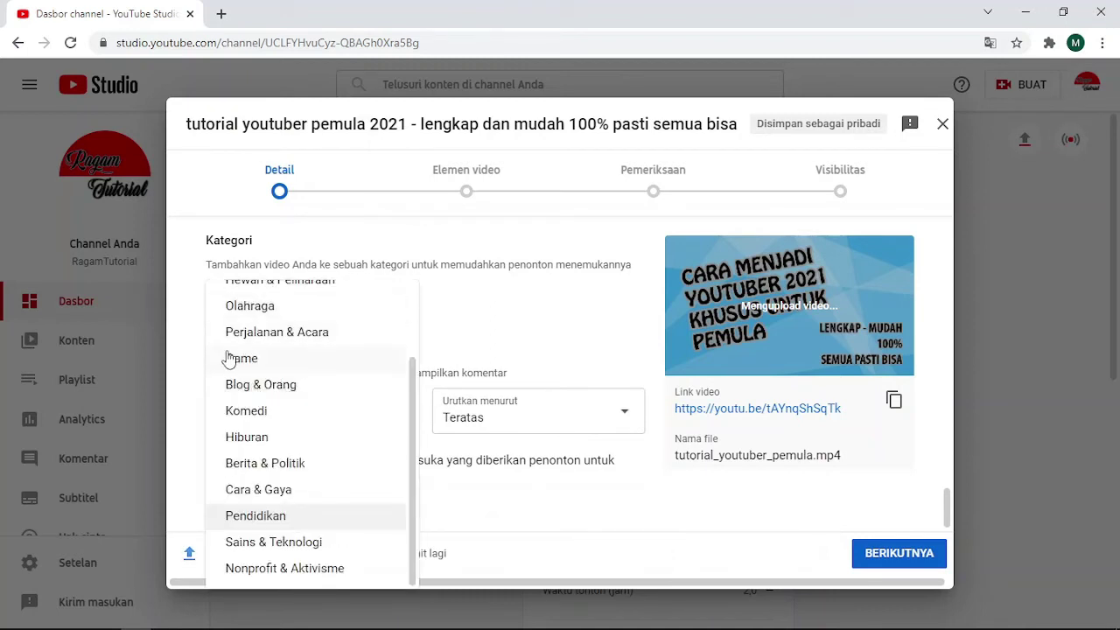
left_click(186, 240)
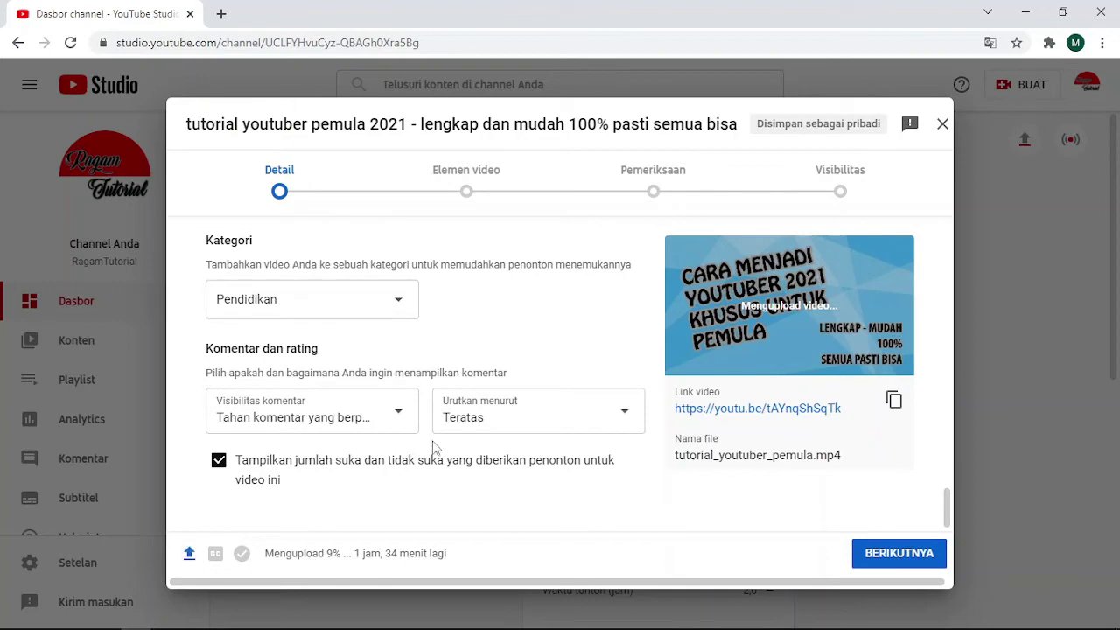
Step: Open the Elemen video stage of the upload and examine its subtitle, end screen and card options
scroll(488, 378, "up", 15)
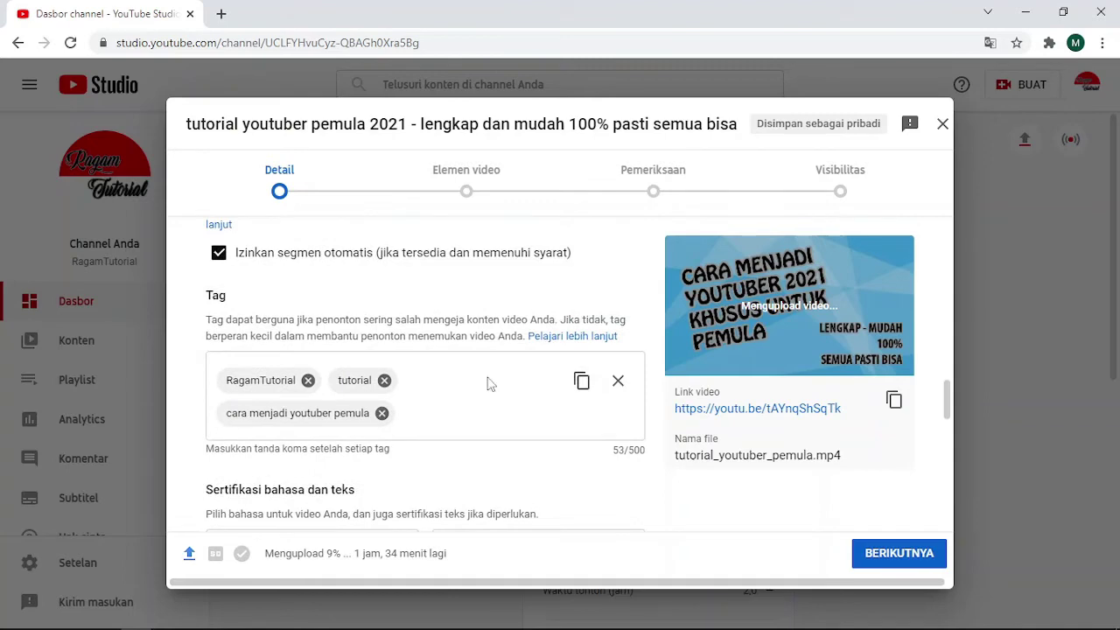
scroll(488, 383, "up", 10)
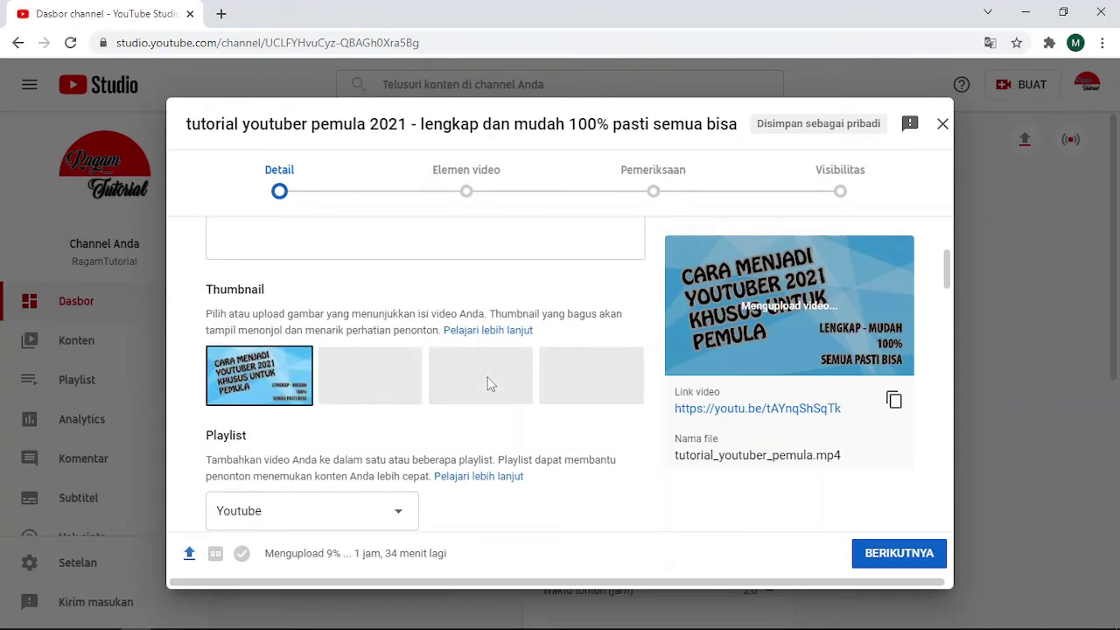
scroll(488, 381, "up", 5)
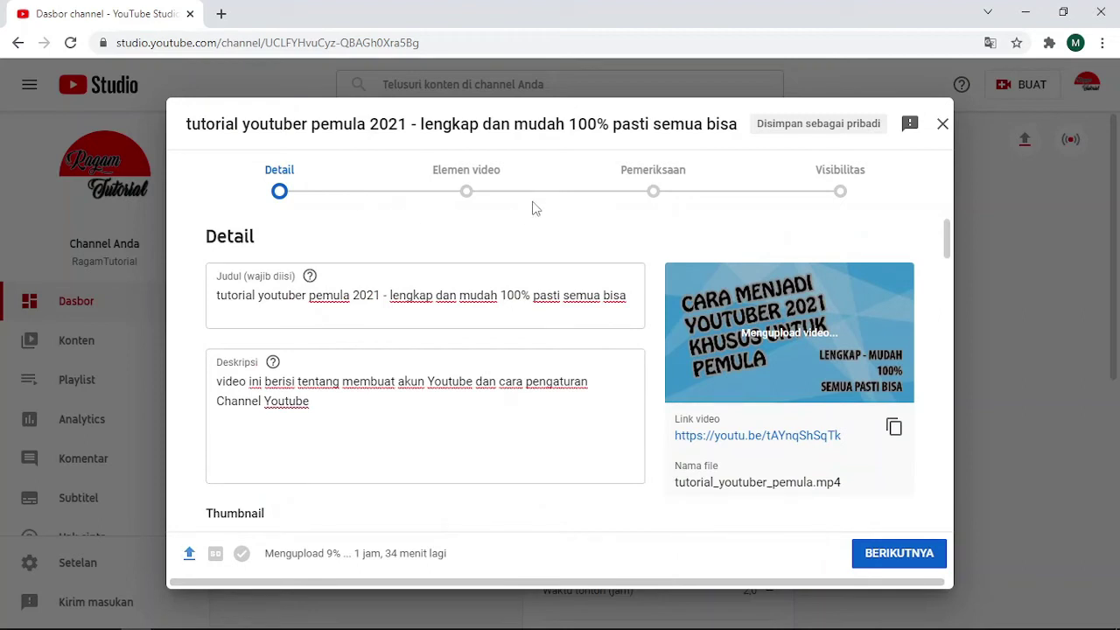
left_click(465, 193)
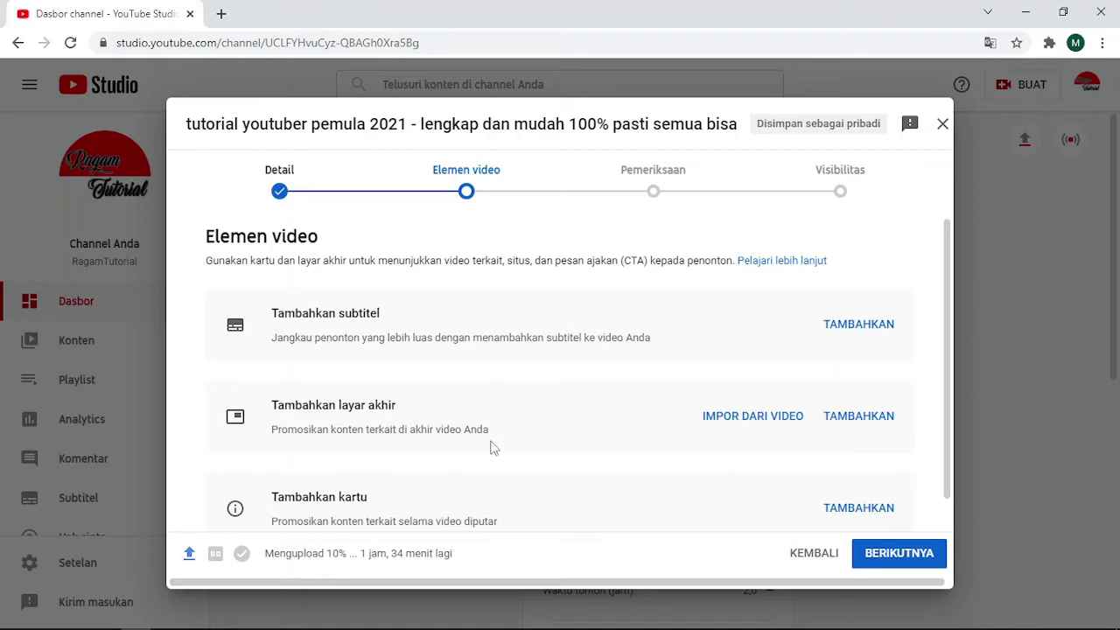
scroll(493, 448, "down", 1)
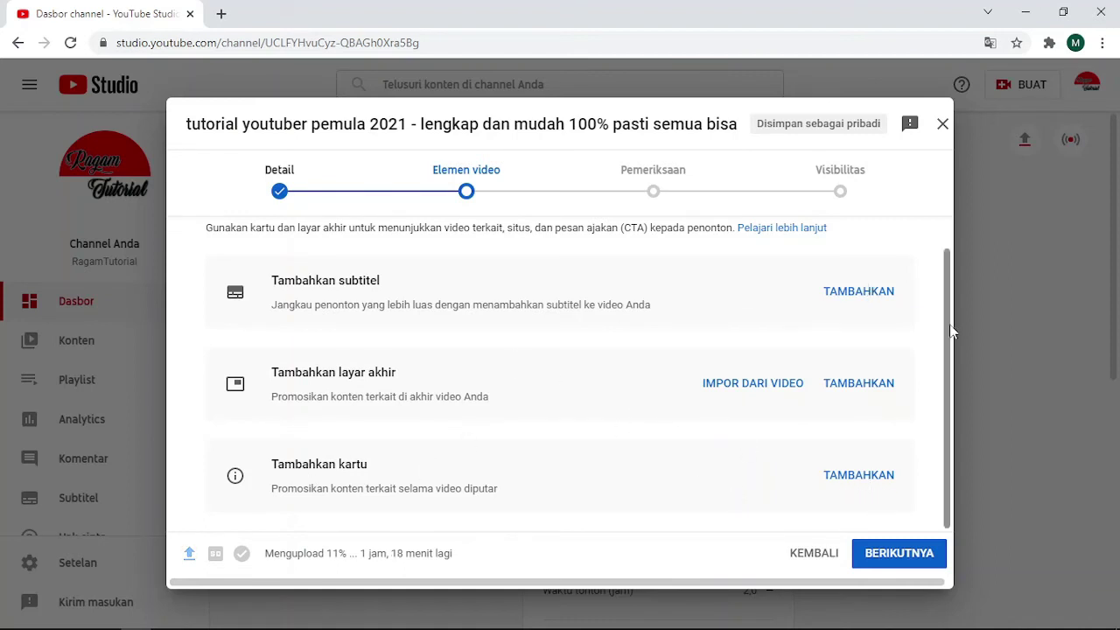
scroll(952, 331, "up", 2)
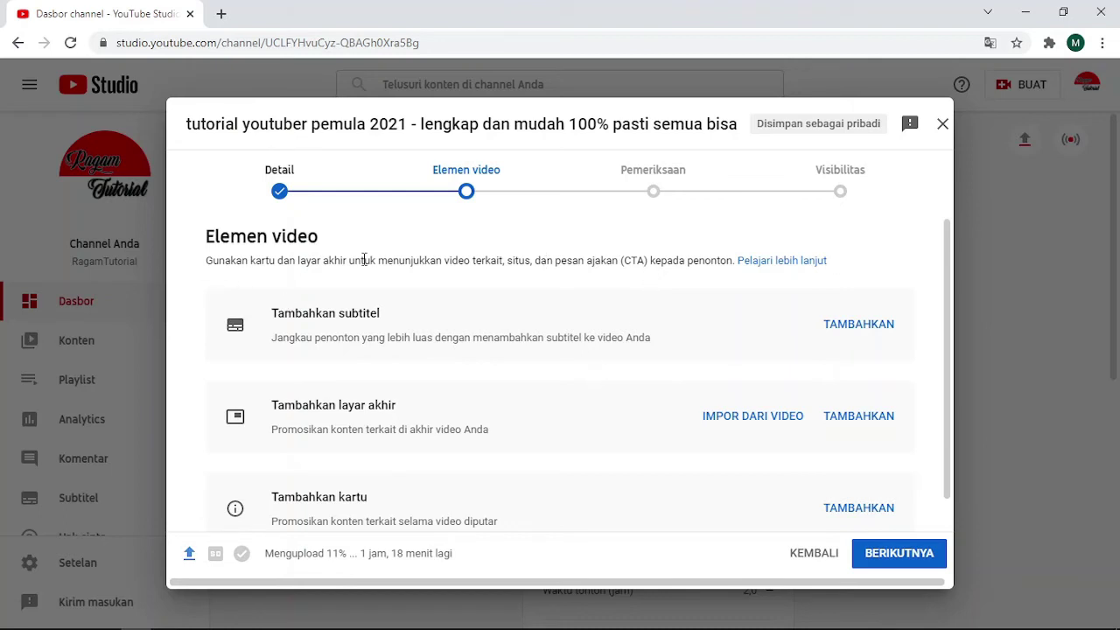
Step: Proceed through the checks stage to Visibilitas and set the video's visibility to Publik
left_click(653, 190)
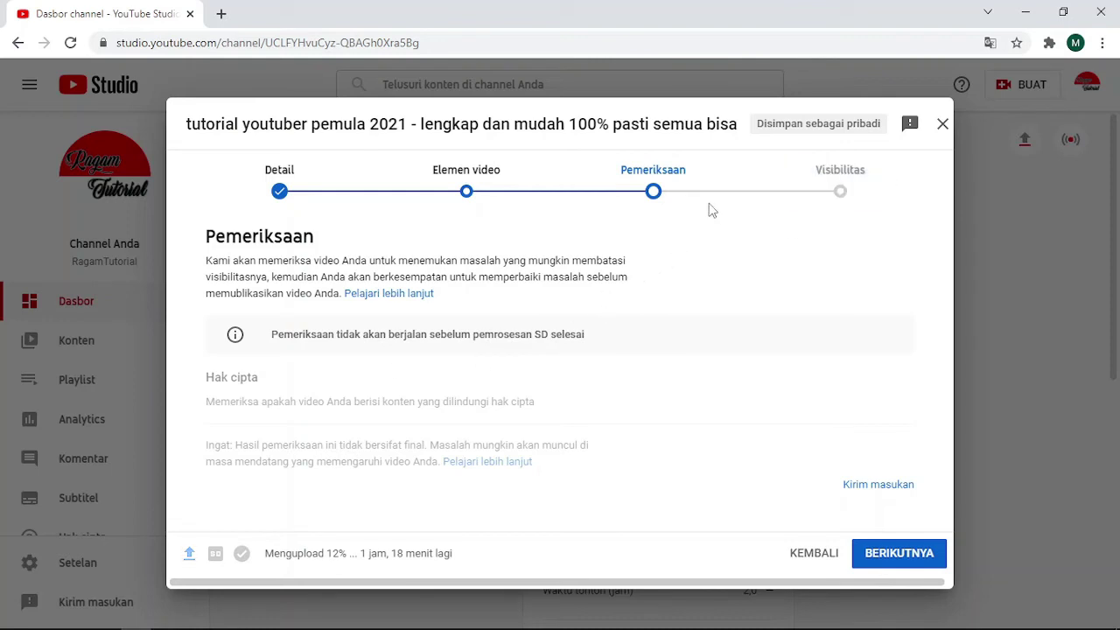
left_click(838, 194)
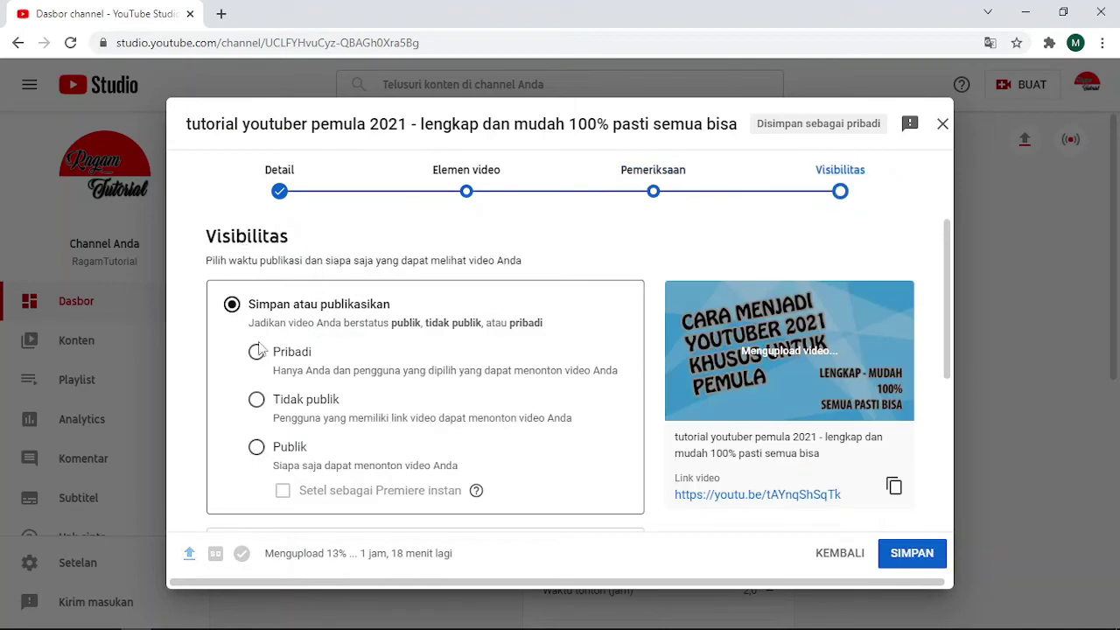
left_click(257, 448)
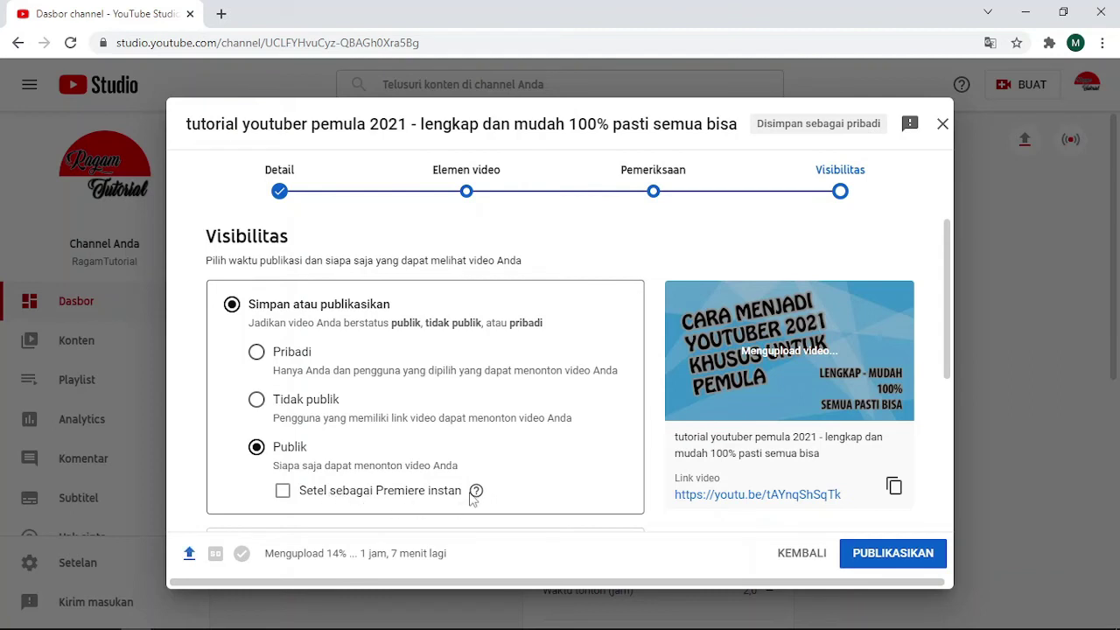
mouse_move(477, 493)
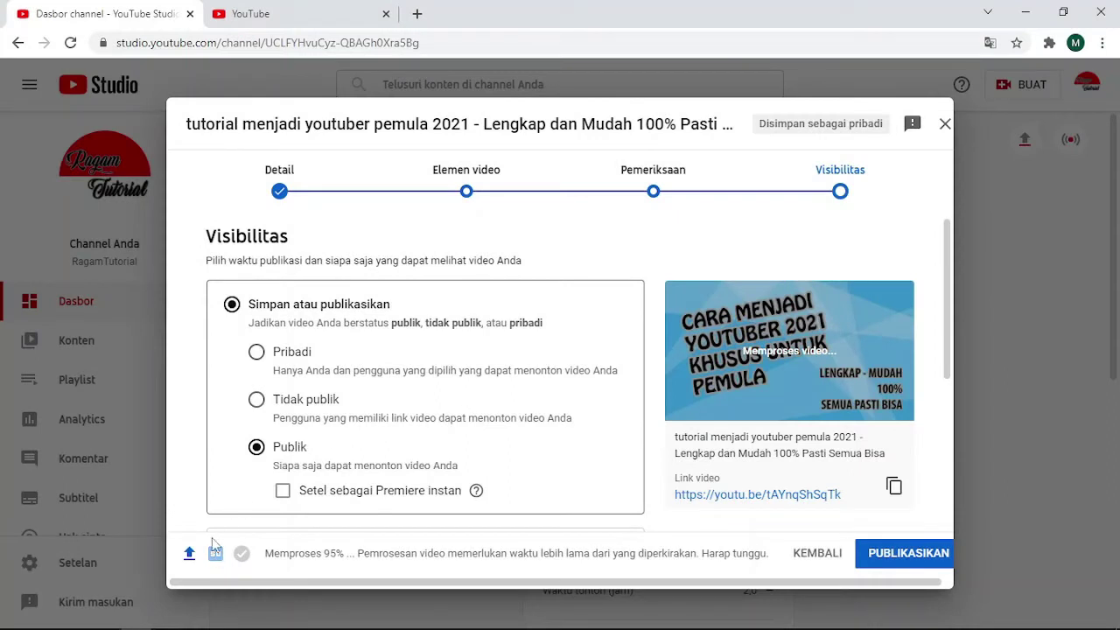
Step: Review the video's copyright check and publish the video, closing the link-sharing dialog
mouse_move(222, 564)
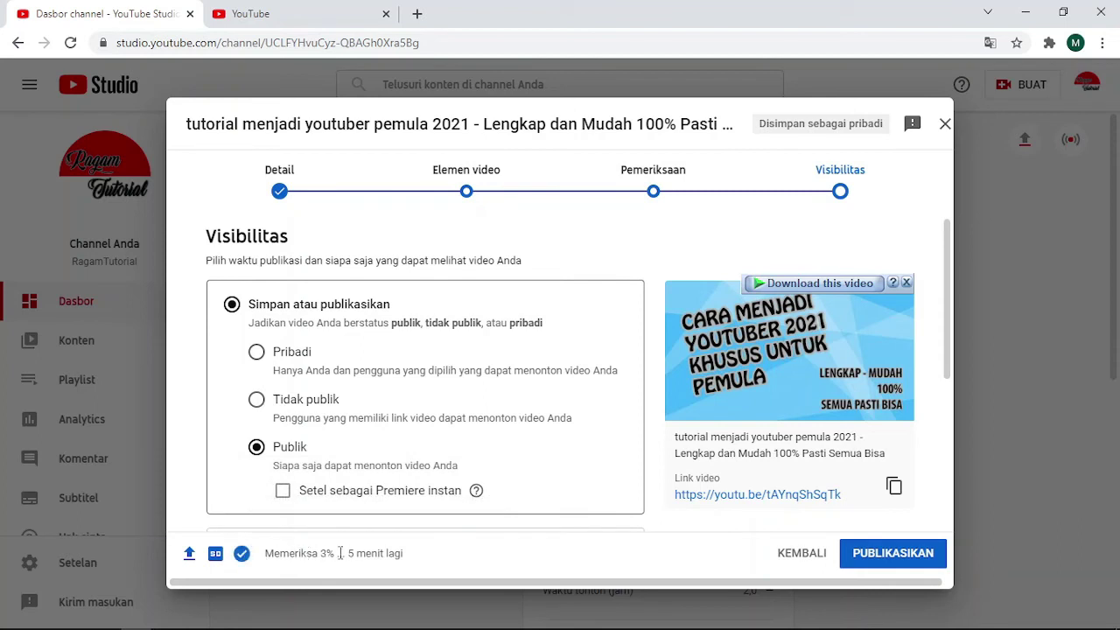
left_click(662, 197)
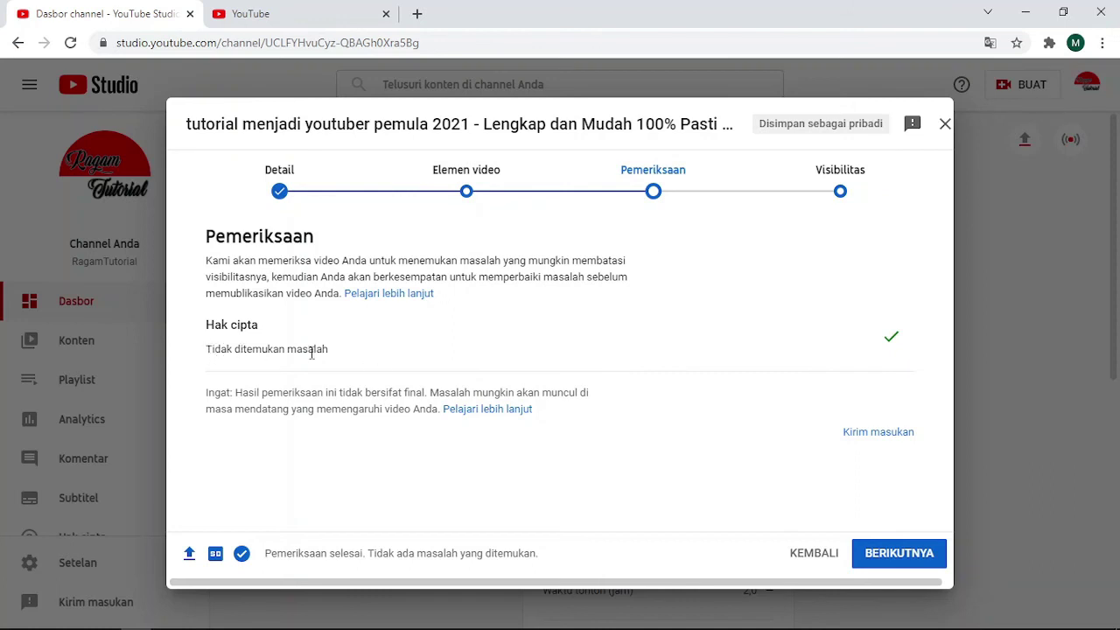
left_click(840, 193)
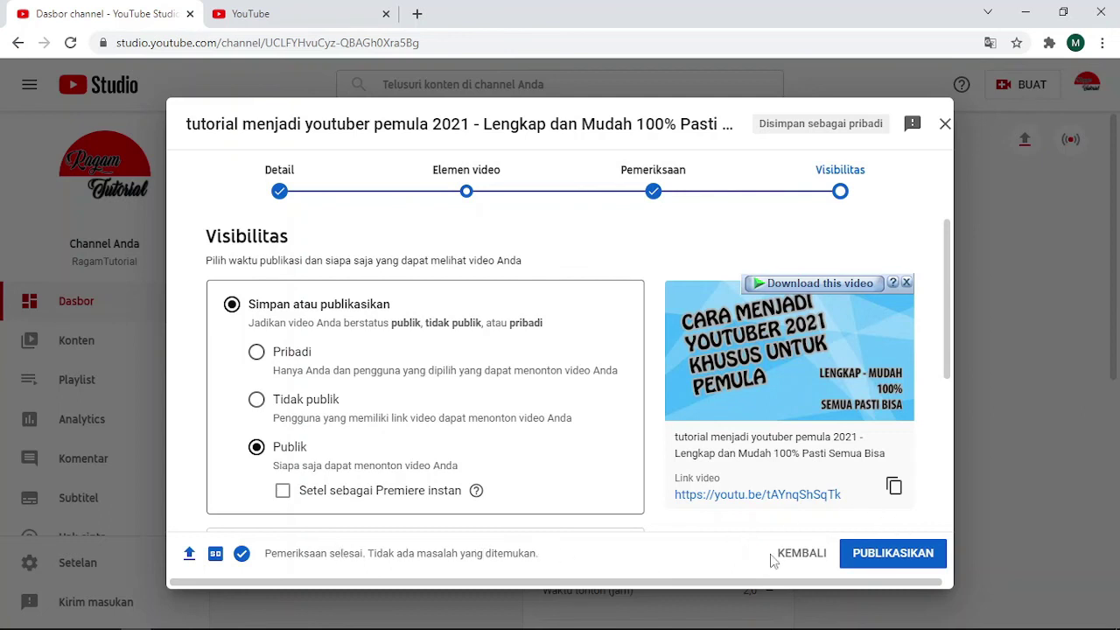
left_click(894, 558)
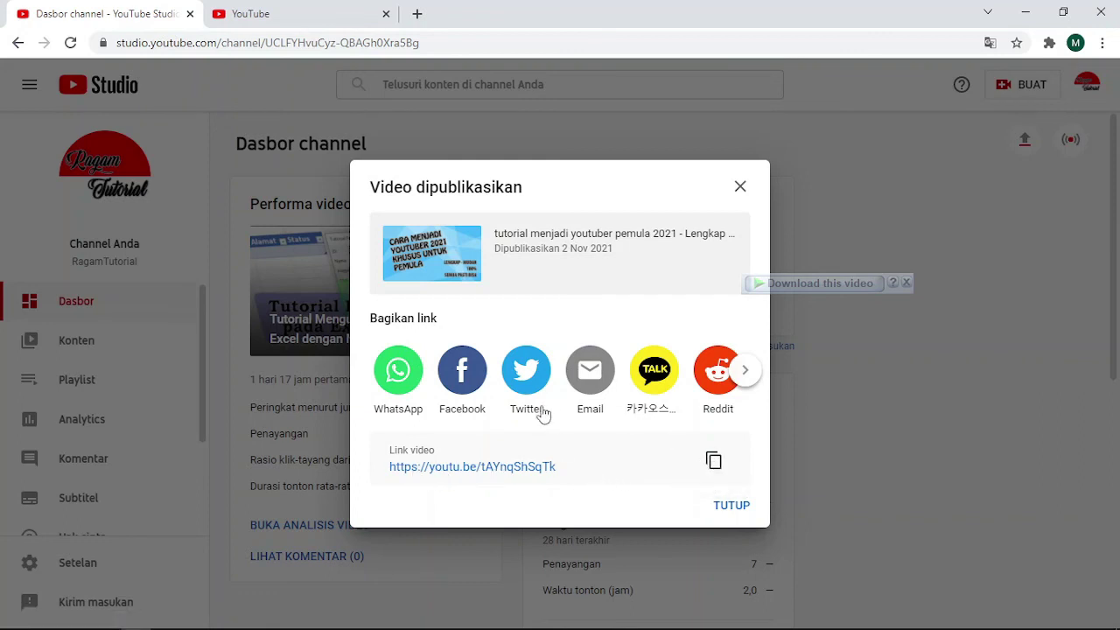
left_click(732, 507)
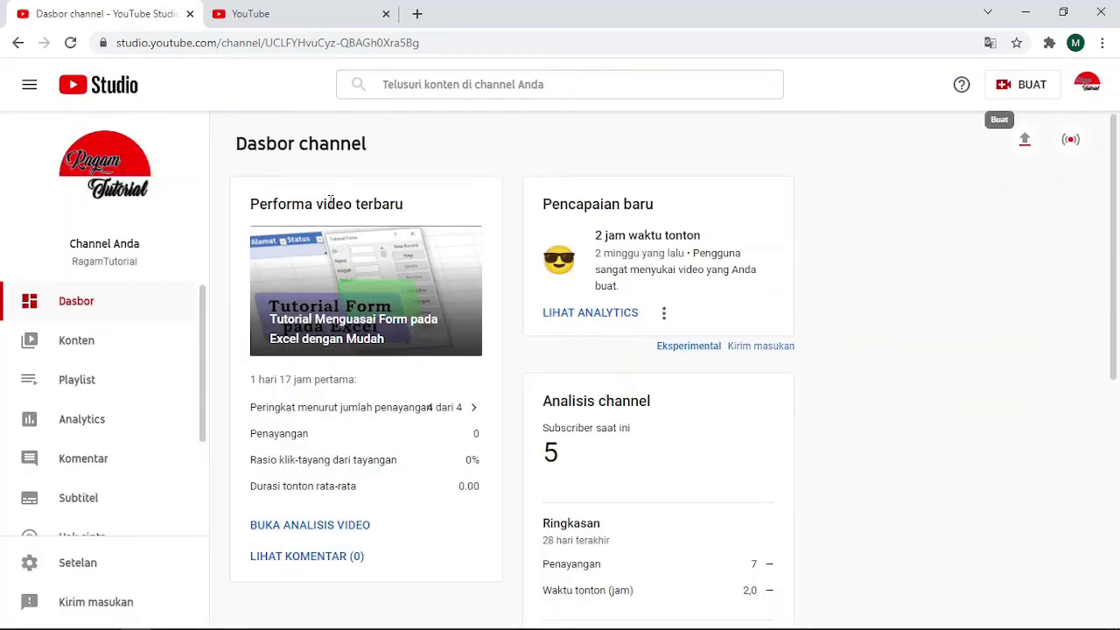
Step: View the channel's content and playlist pages and return to the channel dashboard
left_click(78, 345)
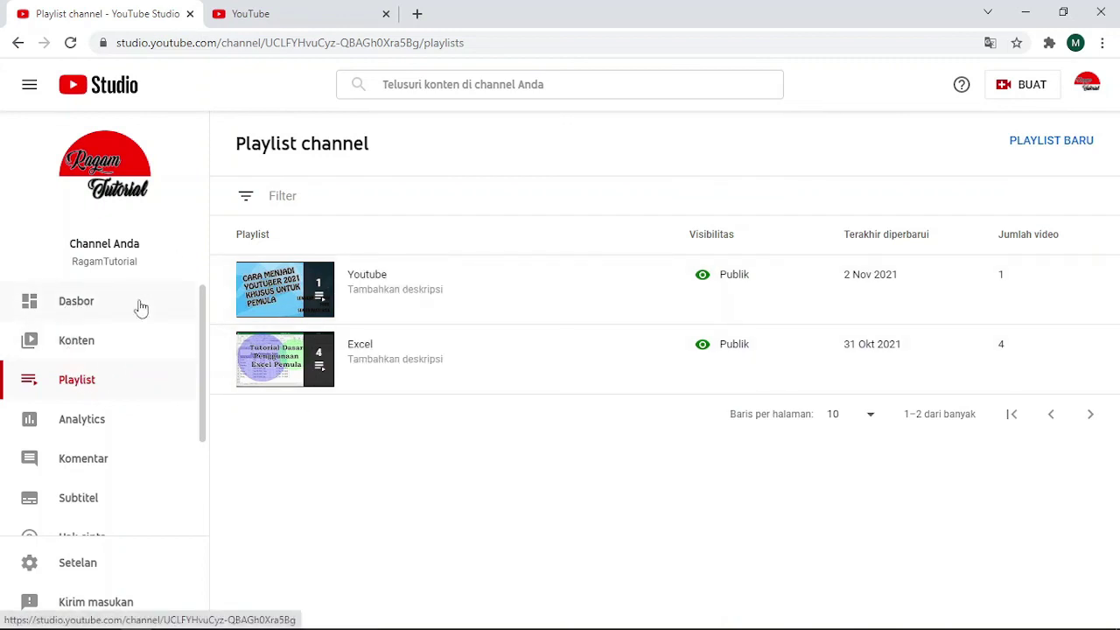
left_click(83, 301)
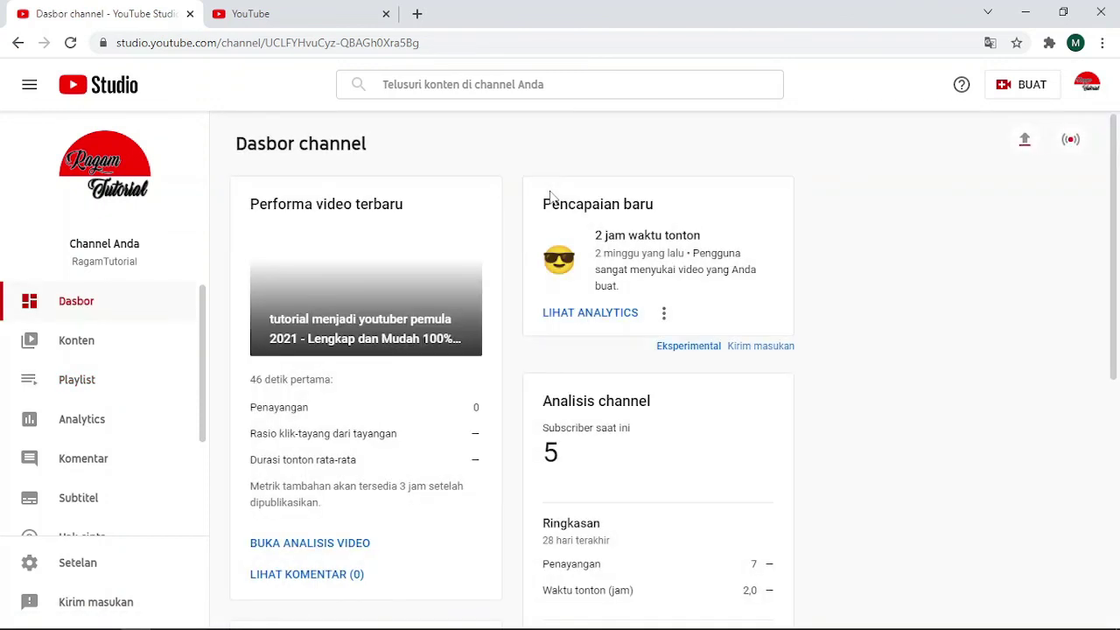